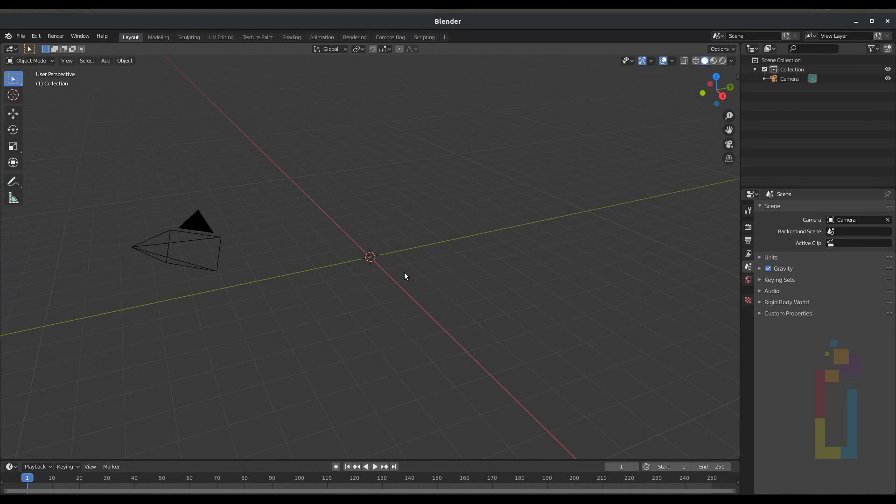
# Step: Add a mesh plane at the world origin and frame it in the view
pyautogui.hotkey('shift', 'a')
pyautogui.moveTo(407, 273)
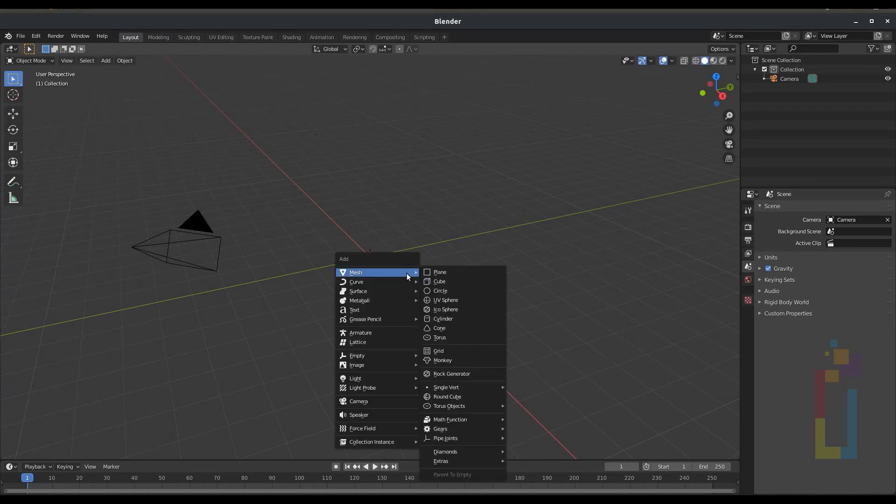
pyautogui.click(455, 270)
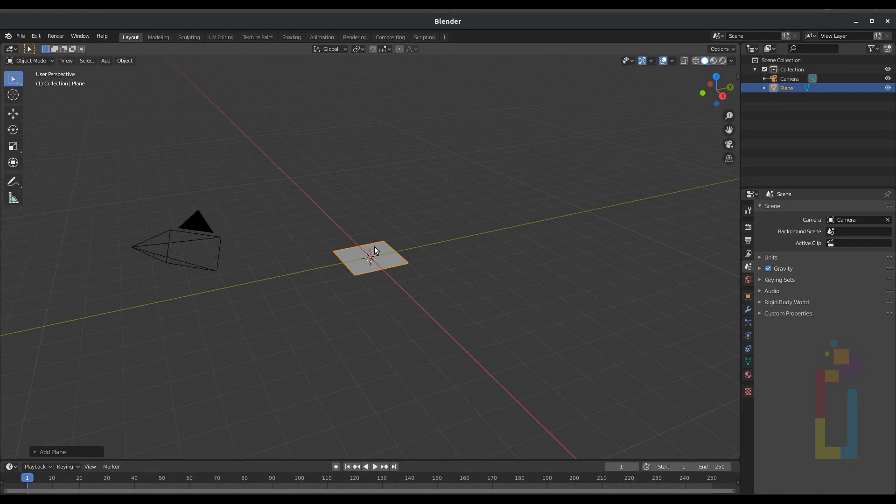
pyautogui.press('n')
pyautogui.press('KP_Decimal')
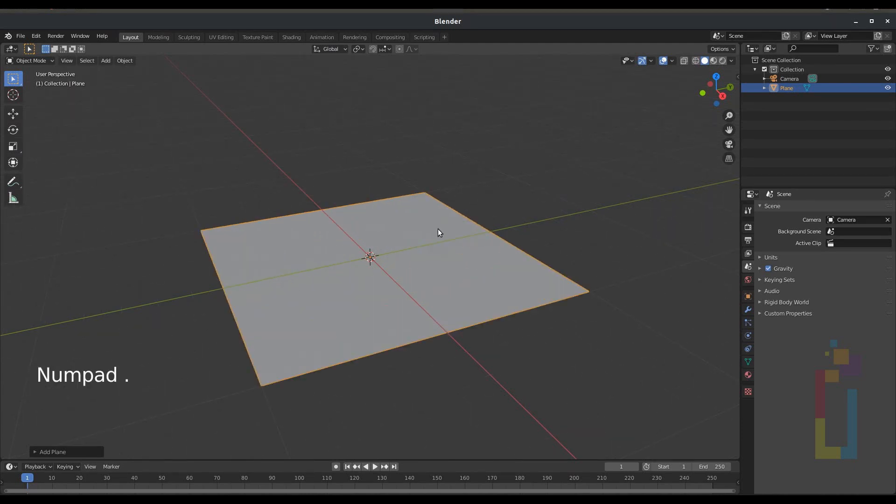
pyautogui.moveTo(443, 233); pyautogui.dragTo(422, 238, button='middle')
# Step: In Edit Mode, scale the plane along Y to about 0.42 of its width
pyautogui.press('Tab')
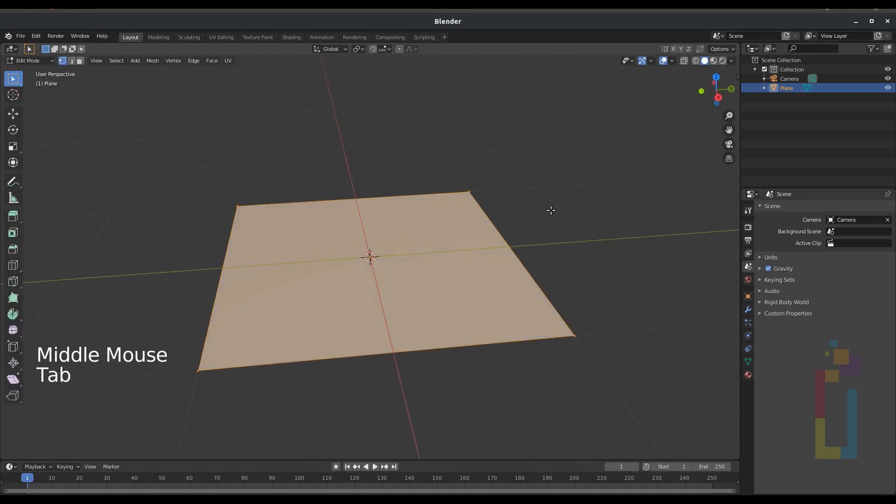
pyautogui.press('s')
pyautogui.press('y')
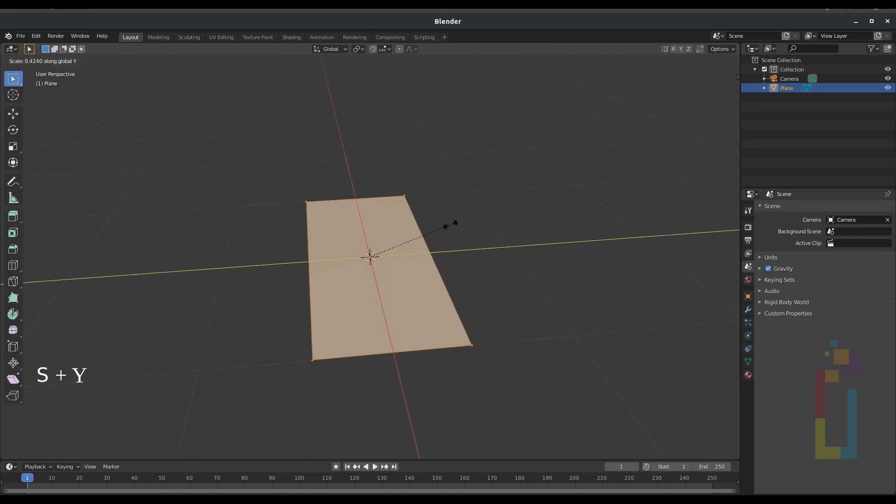
pyautogui.click(448, 224)
# Step: Extrude the plane upward about 1.2 m, and extrude the top face again by about 0.25 m
pyautogui.scroll(-3, 449, 224)
pyautogui.moveTo(449, 224); pyautogui.dragTo(380, 308, button='middle')
pyautogui.moveTo(381, 307); pyautogui.dragTo(364, 294, button='middle')
pyautogui.press('e')
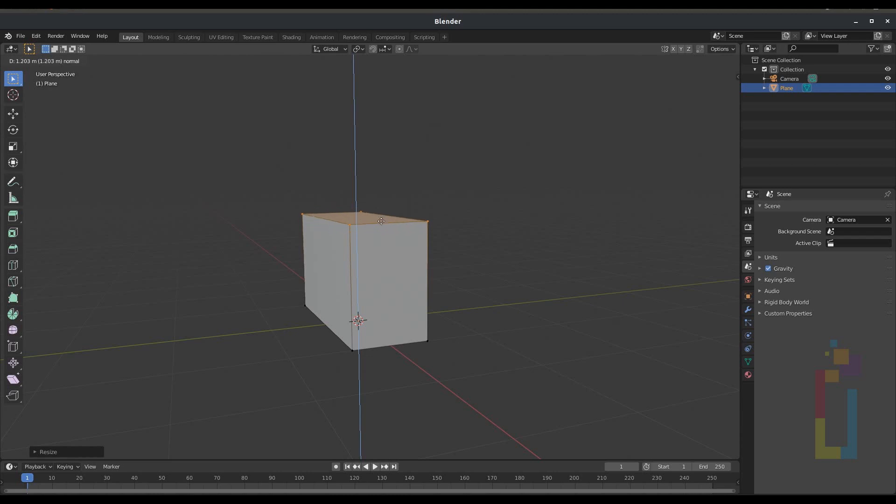
pyautogui.click(381, 222)
pyautogui.press('e')
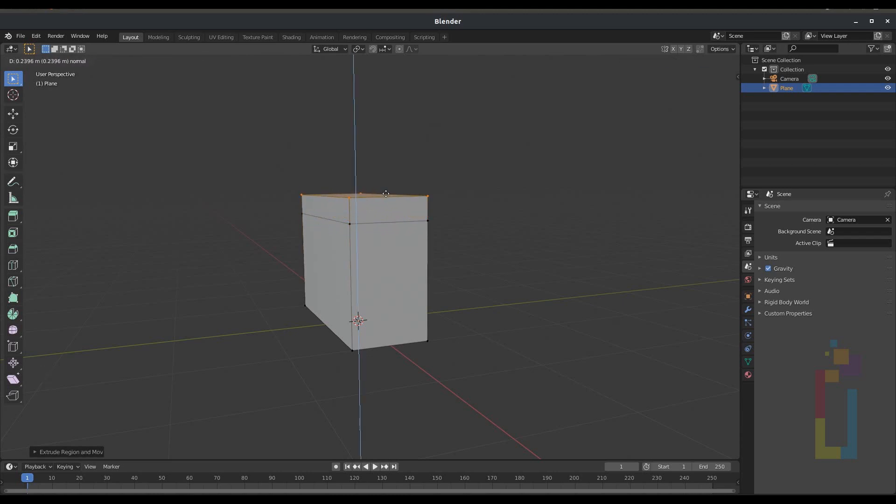
pyautogui.click(386, 214)
# Step: Add one centred loop cut across the box, dividing its length along X in half
pyautogui.moveTo(386, 214); pyautogui.dragTo(380, 226, button='middle')
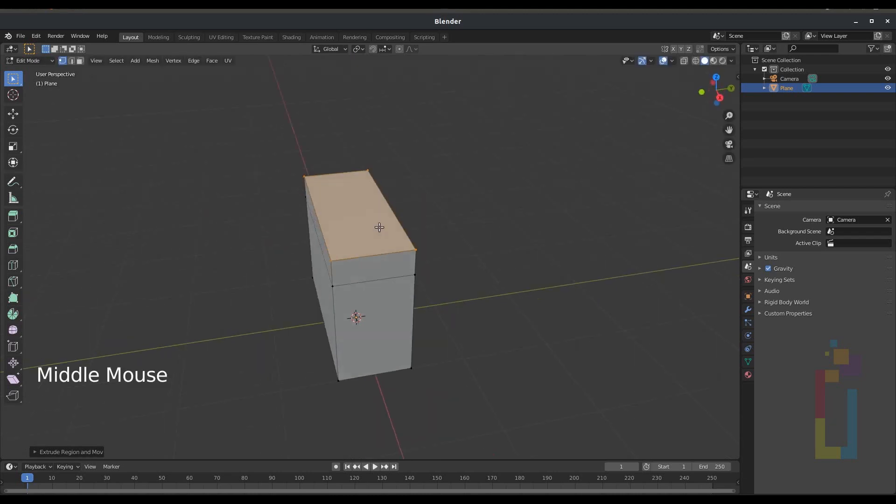
pyautogui.hotkey('ctrl', 'r')
pyautogui.click(345, 234)
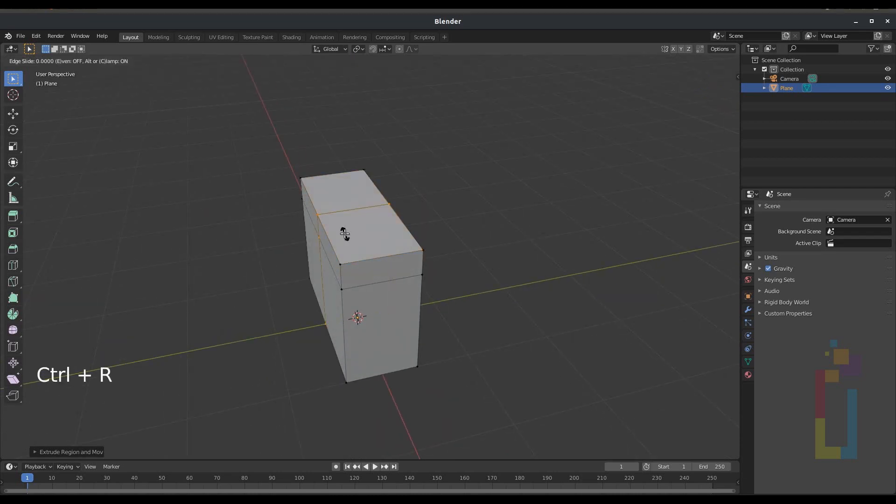
pyautogui.click(345, 234)
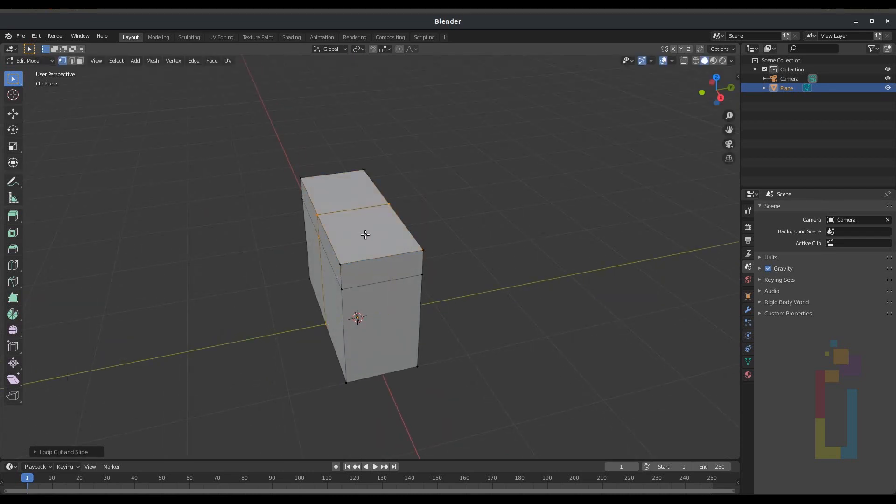
# Step: Delete the end vertices on the negative X side, leaving only the positive X half of the box
pyautogui.press('KP_1')
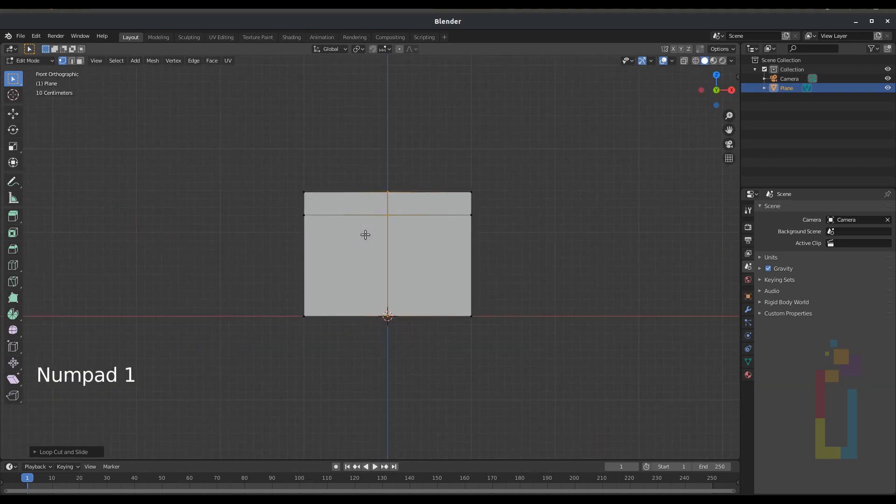
pyautogui.hotkey('shift', 'z')
pyautogui.moveTo(214, 133); pyautogui.dragTo(332, 343)
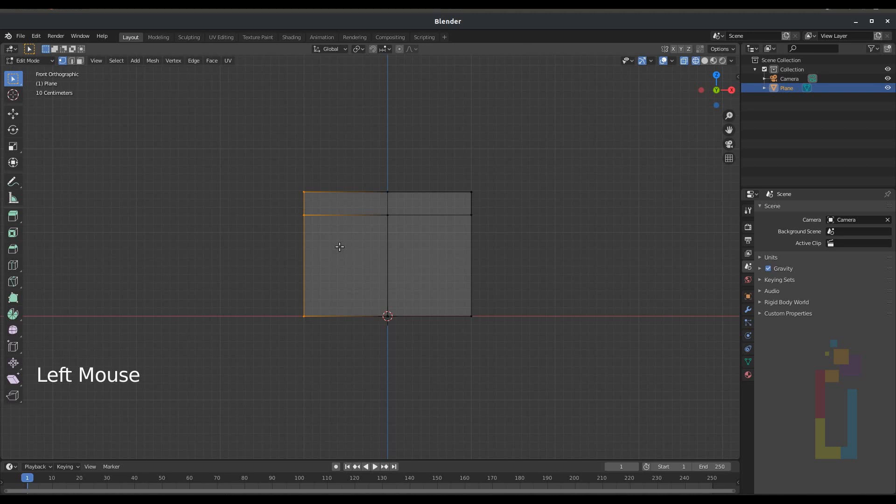
pyautogui.press('x')
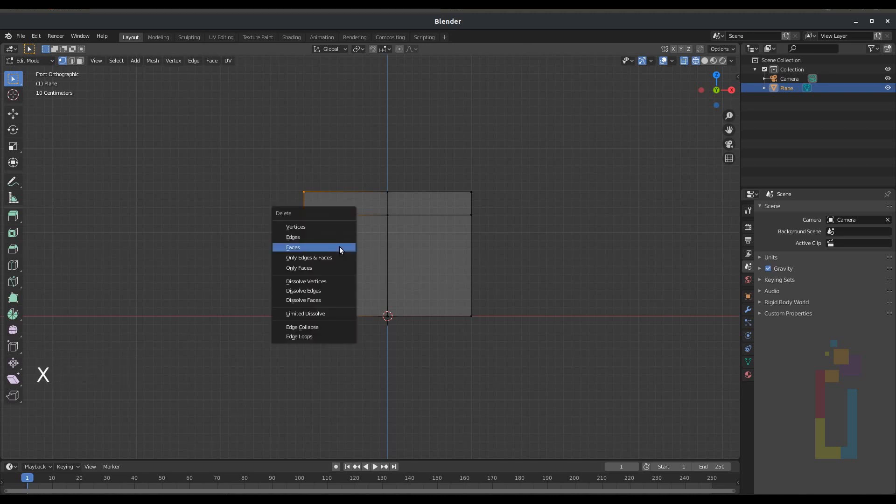
pyautogui.click(322, 226)
pyautogui.hotkey('shift', 'z')
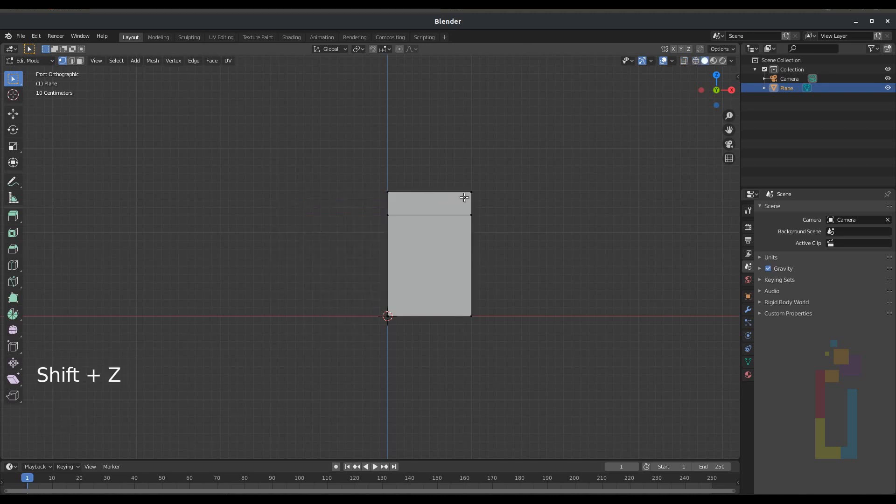
# Step: Add two vertical loop cuts across the box's width and scale them apart along Y until they sit near the corners
pyautogui.moveTo(465, 198); pyautogui.dragTo(384, 229, button='middle')
pyautogui.scroll(2, 401, 229)
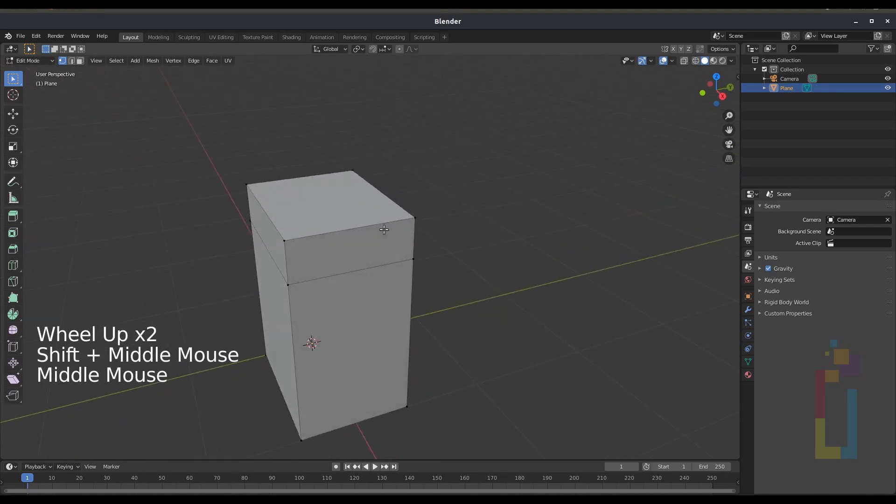
pyautogui.hotkey('ctrl', 'r')
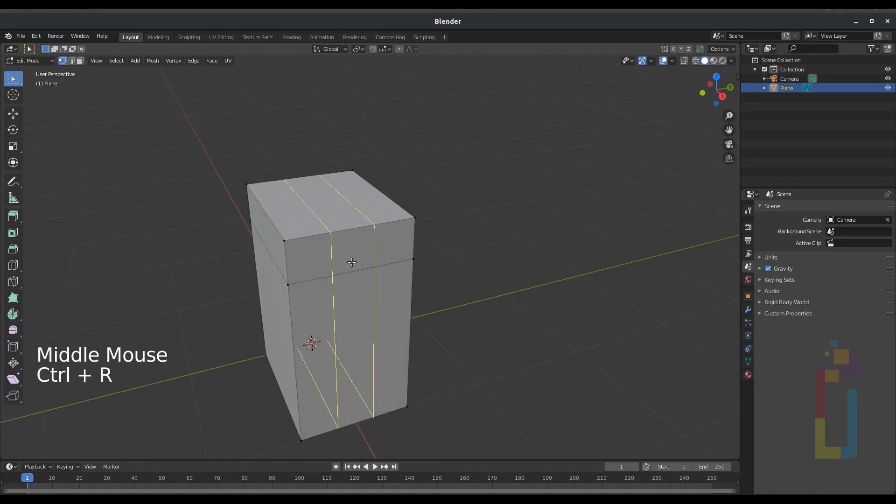
pyautogui.click(352, 262)
pyautogui.rightClick(354, 259)
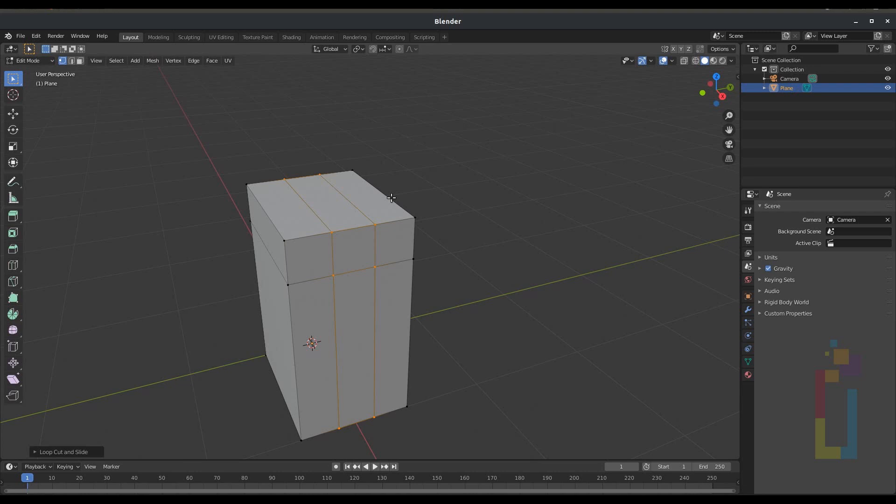
pyautogui.press('s')
pyautogui.press('y')
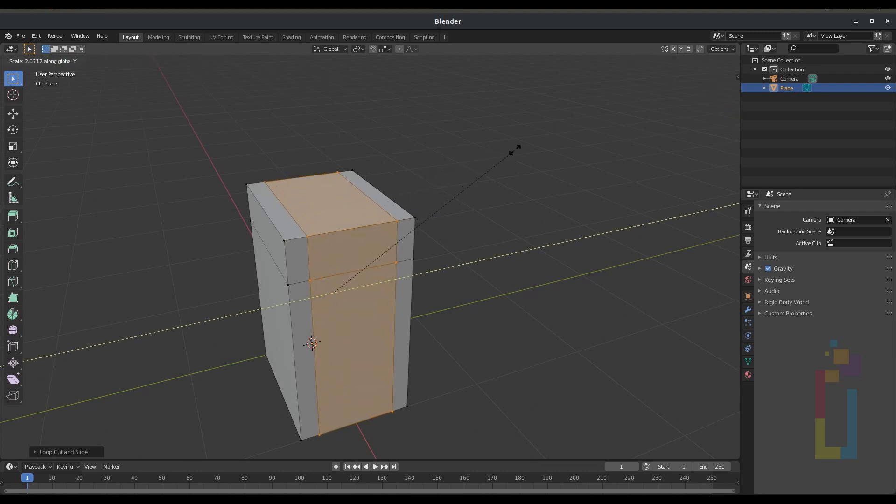
pyautogui.click(575, 143)
# Step: Add two evenly spaced vertical loop cuts in the wide middle section between the corner loops
pyautogui.hotkey('ctrl', 'r')
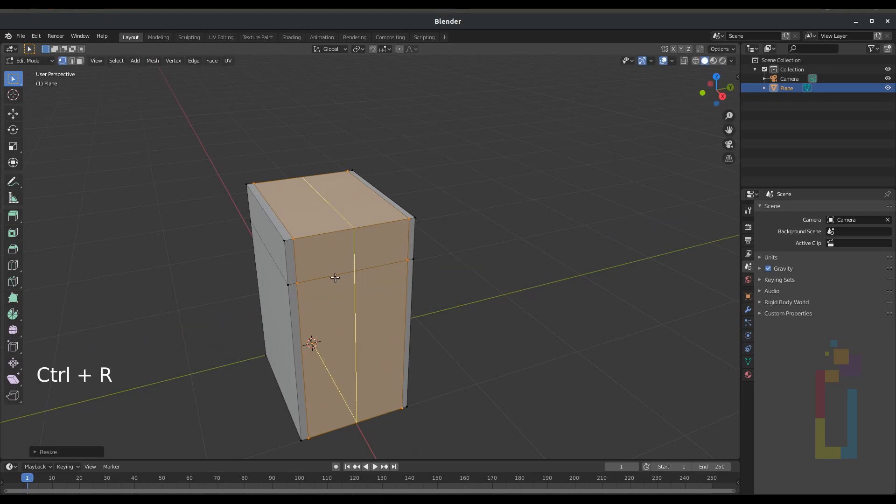
pyautogui.scroll(1, 341, 276)
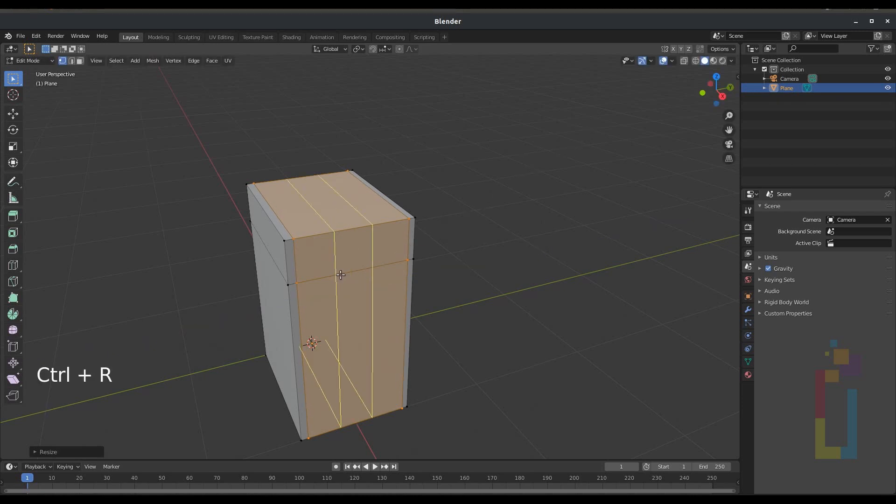
pyautogui.click(340, 275)
pyautogui.rightClick(341, 275)
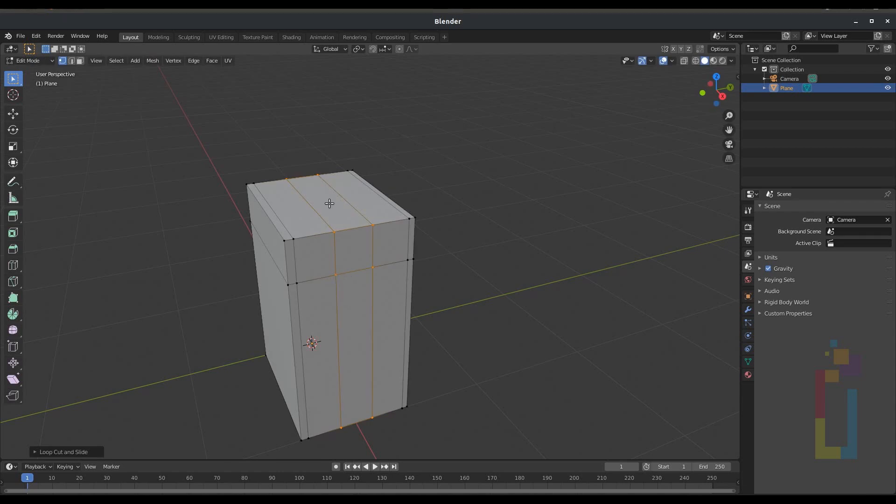
# Step: Add a Mirror modifier on the X axis to complete the missing half of the box
pyautogui.keyDown('shift'); pyautogui.moveTo(446, 246); pyautogui.dragTo(736, 368, button='middle'); pyautogui.keyUp('shift')
pyautogui.scroll(-1, 524, 273)
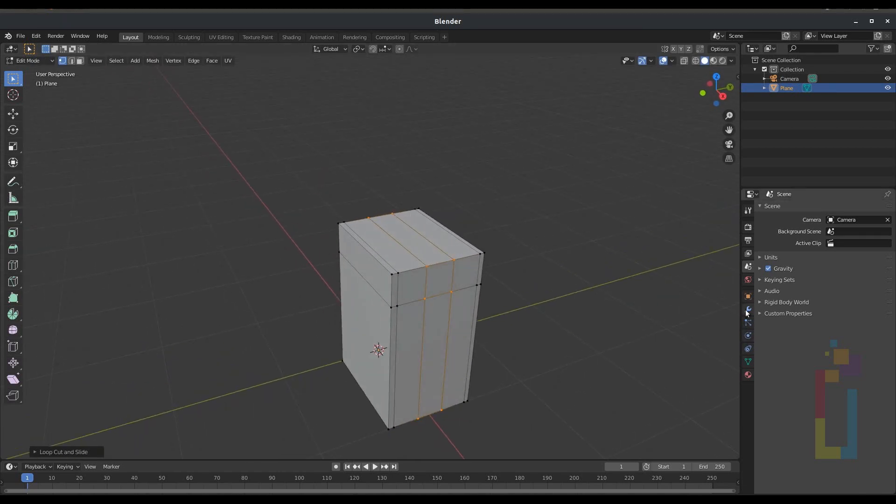
pyautogui.click(748, 311)
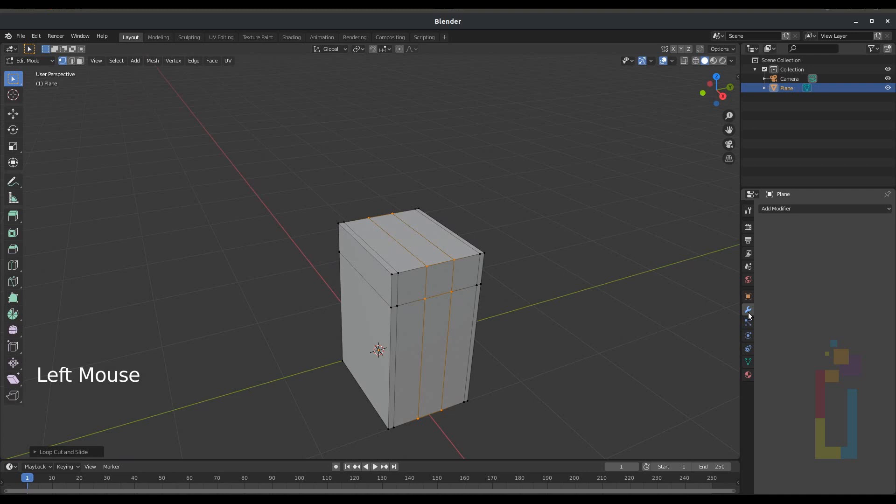
pyautogui.click(785, 208)
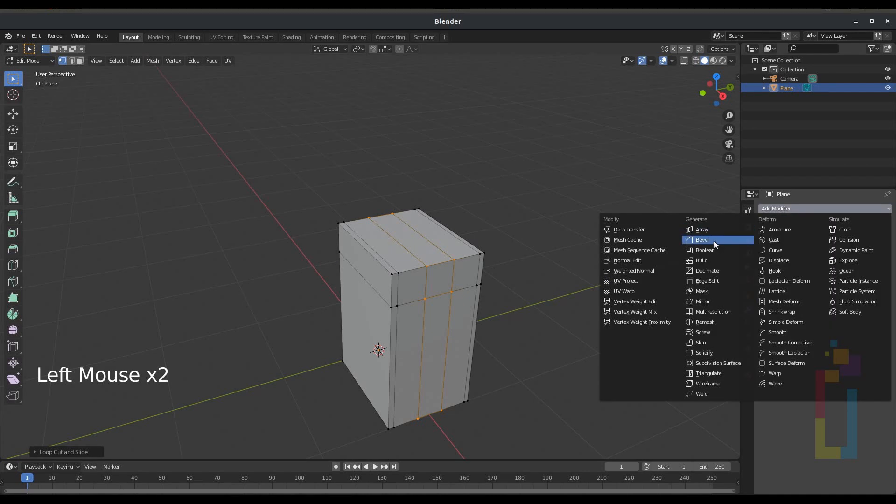
pyautogui.click(715, 301)
pyautogui.scroll(2, 420, 299)
pyautogui.moveTo(420, 299); pyautogui.dragTo(436, 314, button='middle')
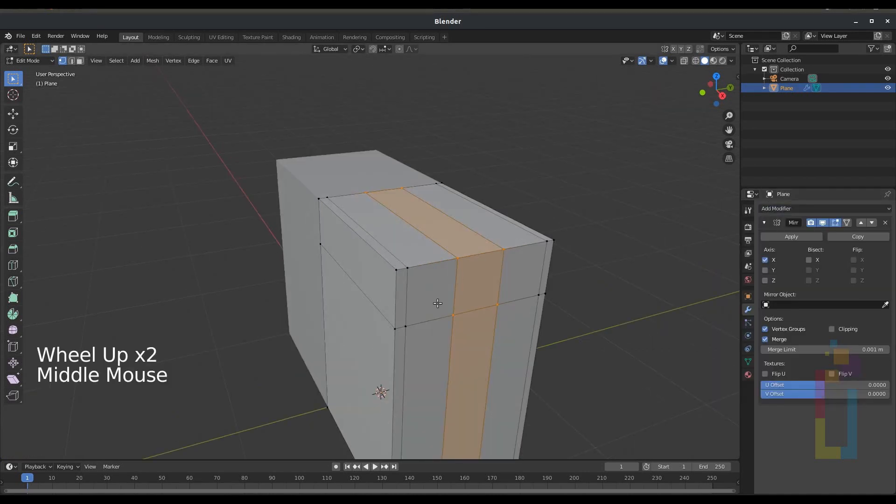
# Step: Add two evenly spaced horizontal loop cuts around the upper band of the box
pyautogui.hotkey('ctrl', 'r')
pyautogui.scroll(2, 398, 301)
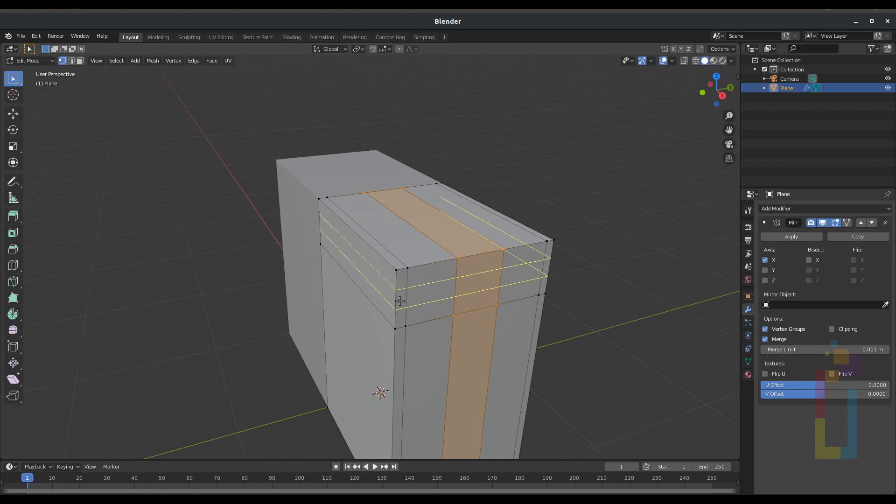
pyautogui.click(399, 301)
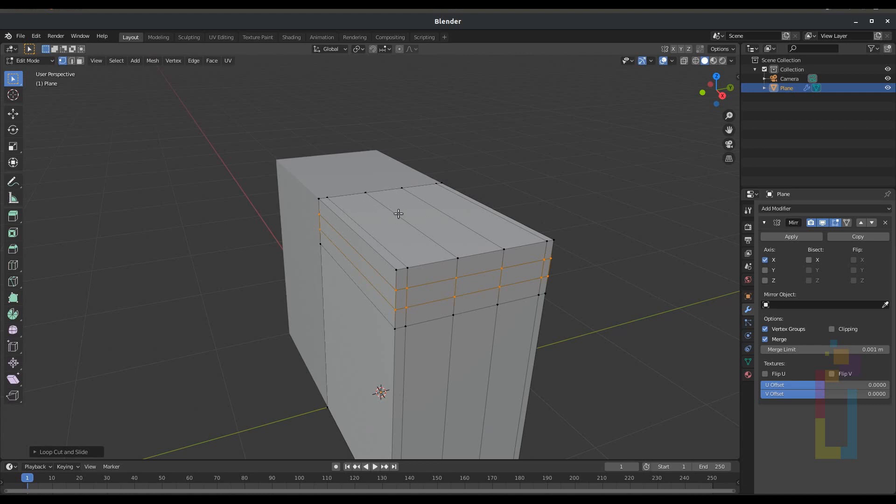
# Step: Select all the top faces of the box and delete them to leave the top open
pyautogui.press('3')
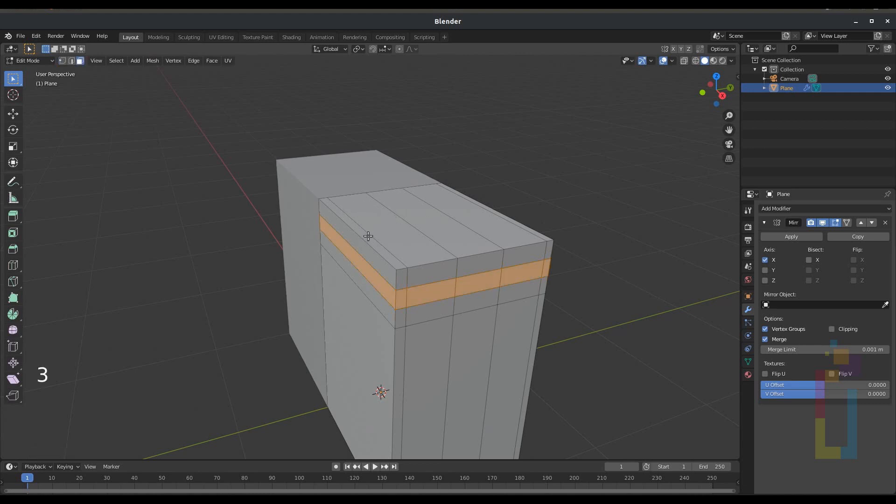
pyautogui.keyDown('shift'); pyautogui.click(368, 238); pyautogui.keyUp('shift')
pyautogui.keyDown('shift'); pyautogui.click(392, 225); pyautogui.keyUp('shift')
pyautogui.keyDown('shift'); pyautogui.click(420, 212); pyautogui.keyUp('shift')
pyautogui.keyDown('shift'); pyautogui.click(468, 212); pyautogui.keyUp('shift')
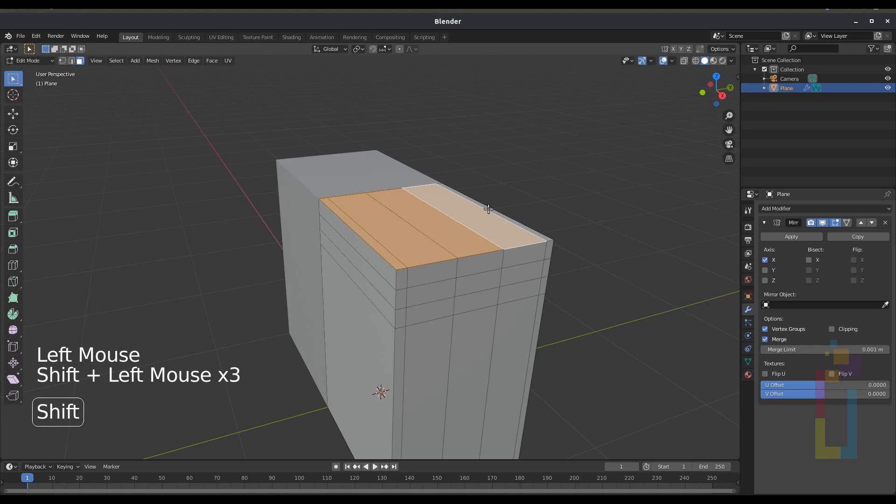
pyautogui.press('x')
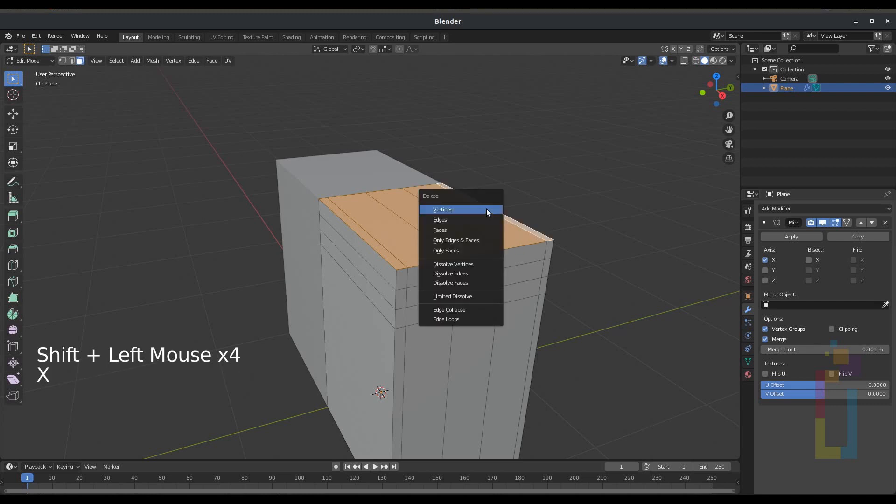
pyautogui.click(458, 231)
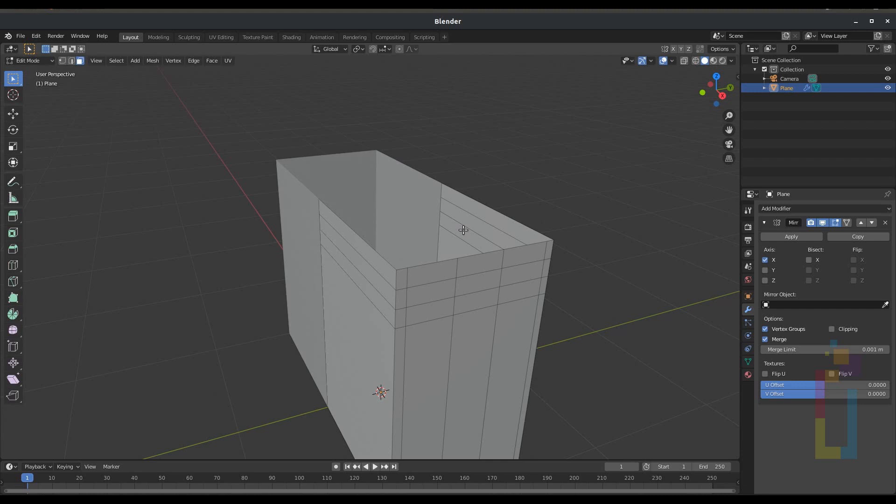
# Step: Enable Clipping on the Mirror modifier and move the two middle vertices of the end wall's top edge about -0.75 m along X
pyautogui.press('1')
pyautogui.moveTo(464, 228); pyautogui.dragTo(456, 248, button='middle')
pyautogui.scroll(1, 436, 256)
pyautogui.moveTo(302, 240); pyautogui.dragTo(371, 270)
pyautogui.moveTo(450, 231); pyautogui.dragTo(444, 231, button='middle')
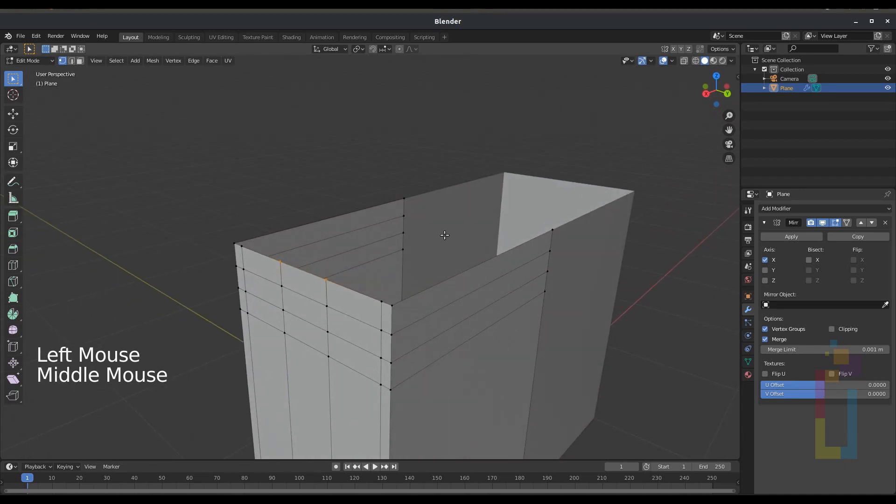
pyautogui.click(832, 329)
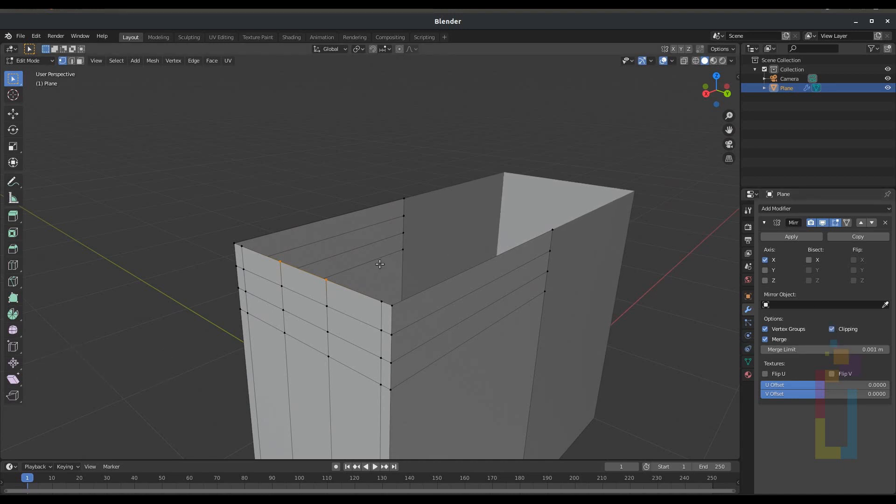
pyautogui.press('g')
pyautogui.press('x')
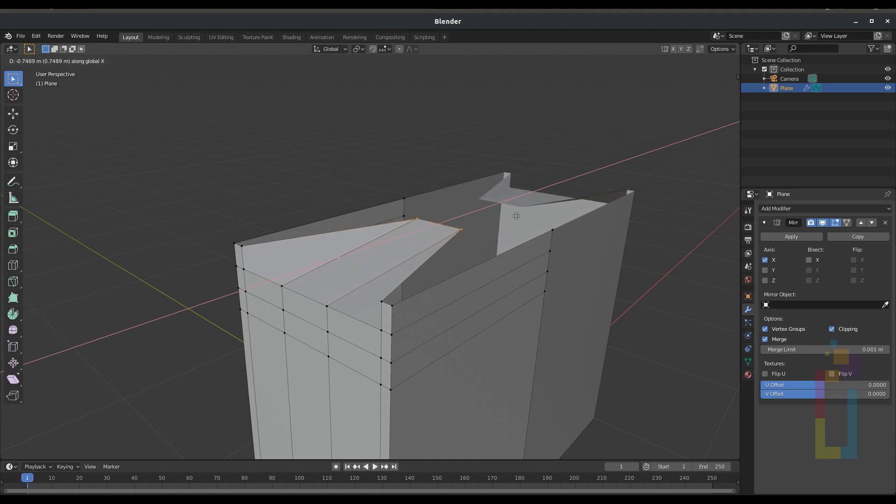
pyautogui.click(515, 216)
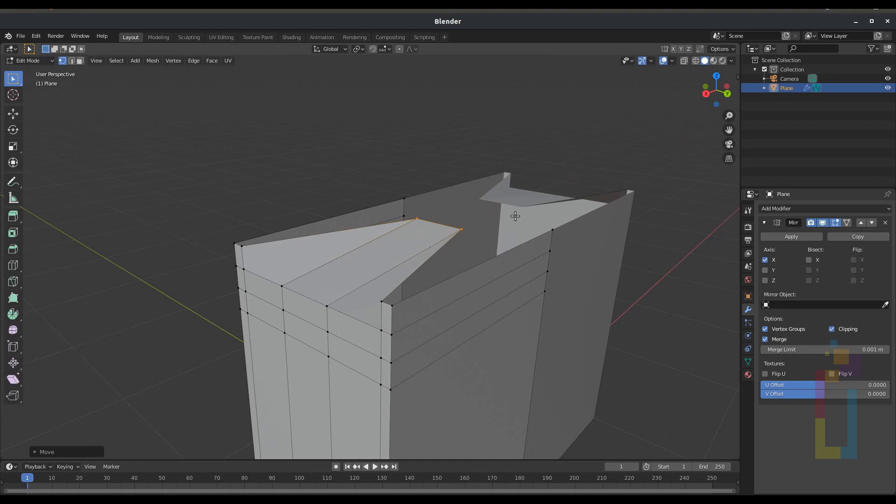
# Step: Scale the two inward-moved middle vertices of the end wall's top edge along Y until they nearly meet in a point
pyautogui.press('KP_7')
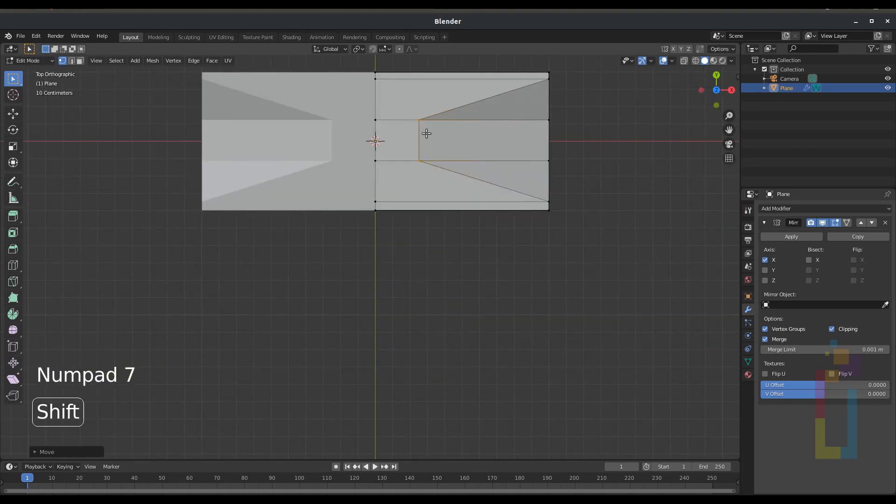
pyautogui.keyDown('shift'); pyautogui.moveTo(432, 145); pyautogui.dragTo(226, 273, button='middle'); pyautogui.keyUp('shift')
pyautogui.scroll(6, 456, 286)
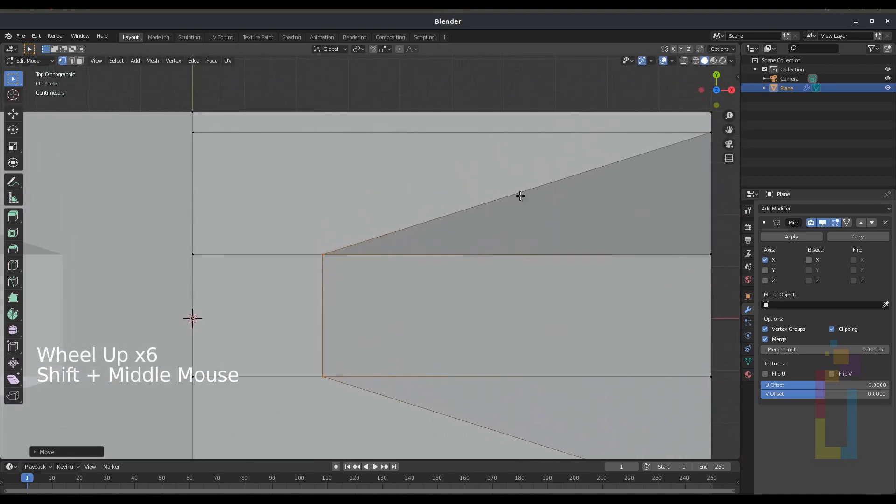
pyautogui.press('s')
pyautogui.press('y')
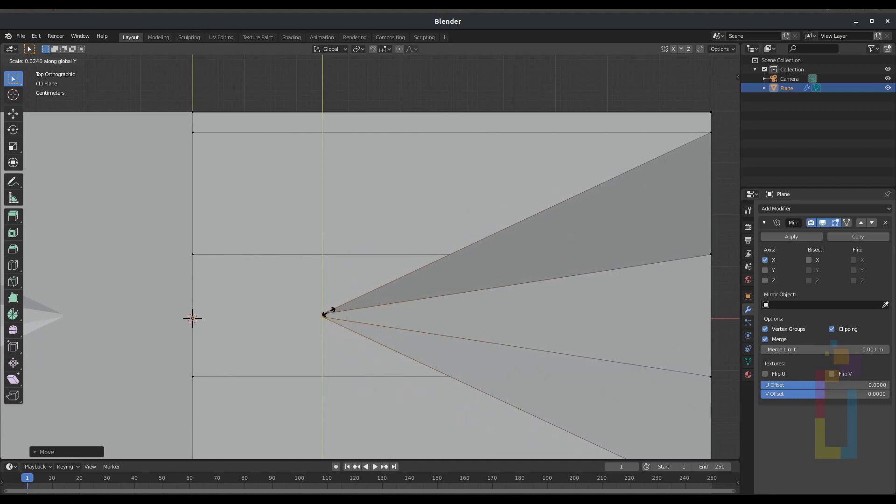
pyautogui.click(328, 312)
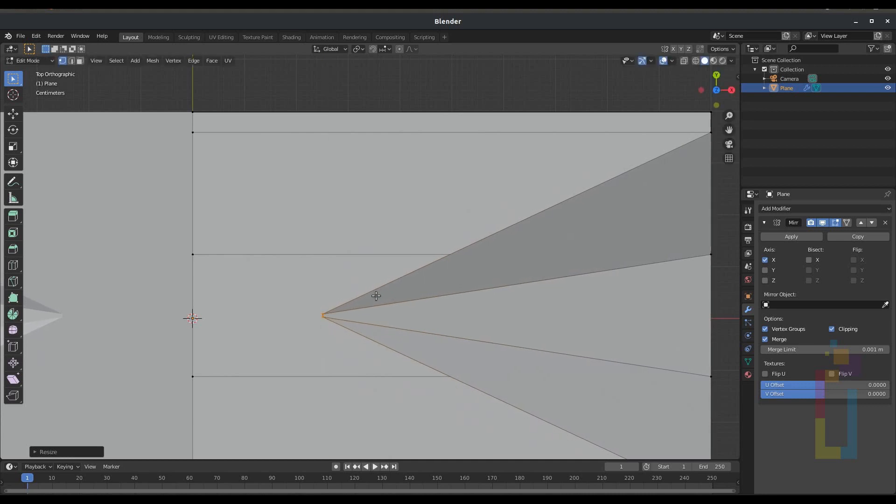
pyautogui.scroll(2, 327, 316)
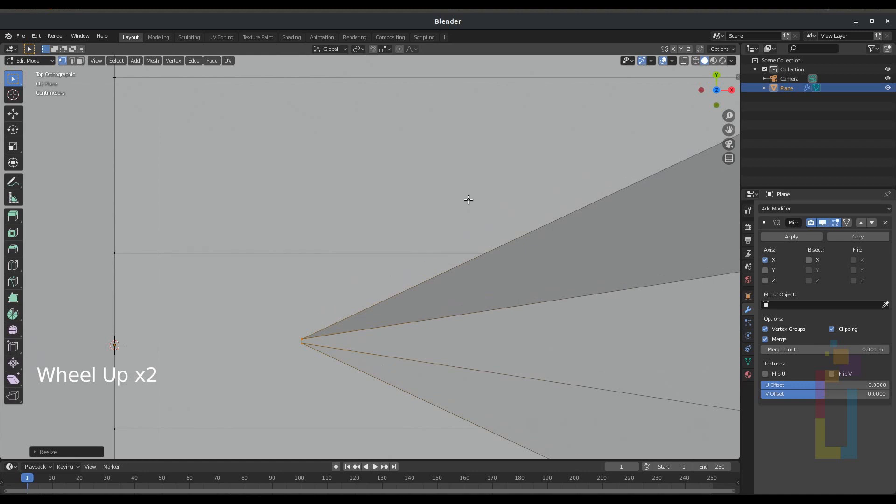
pyautogui.press('s')
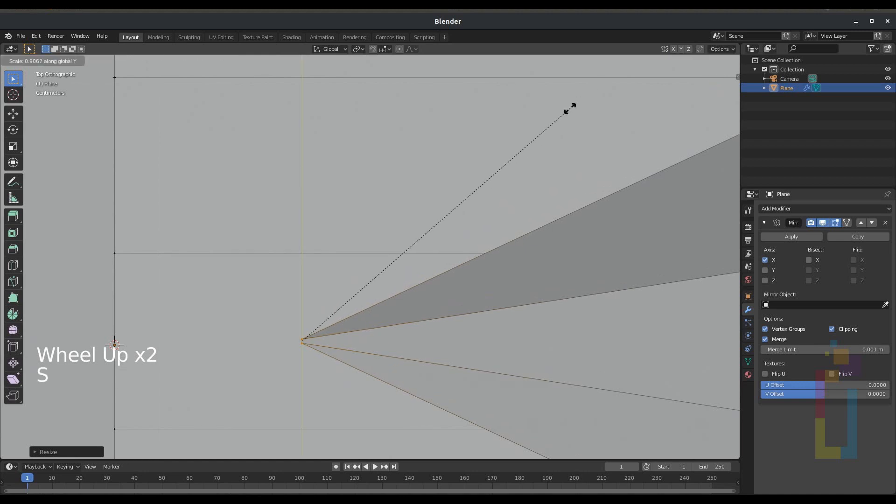
pyautogui.click(568, 108)
pyautogui.scroll(-2, 444, 212)
pyautogui.scroll(-3, 444, 211)
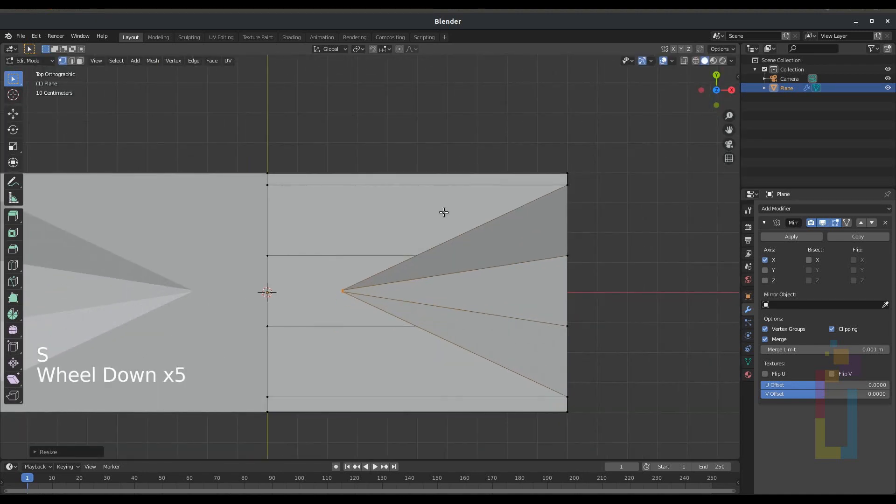
# Step: Scale the two outer vertices of the end wall's top edge along Y, bringing them close to the wall's middle
pyautogui.moveTo(457, 202); pyautogui.dragTo(369, 129, button='middle')
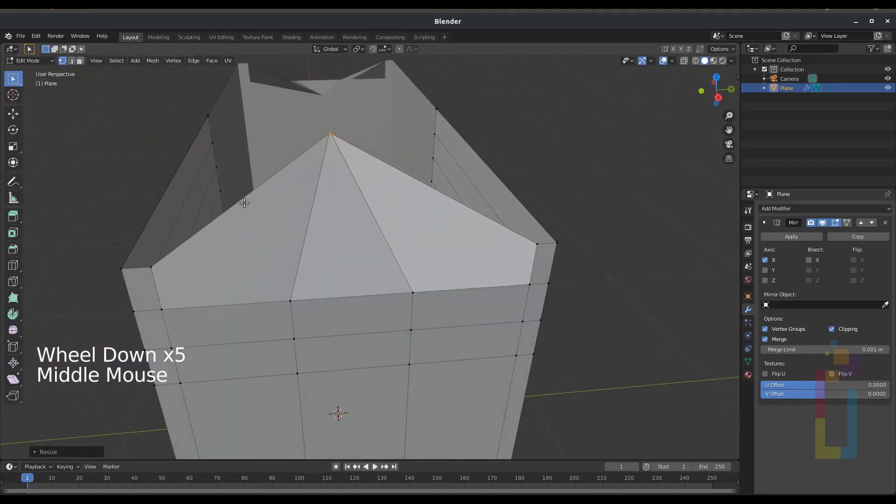
pyautogui.click(150, 268)
pyautogui.keyDown('shift'); pyautogui.click(536, 244); pyautogui.keyUp('shift')
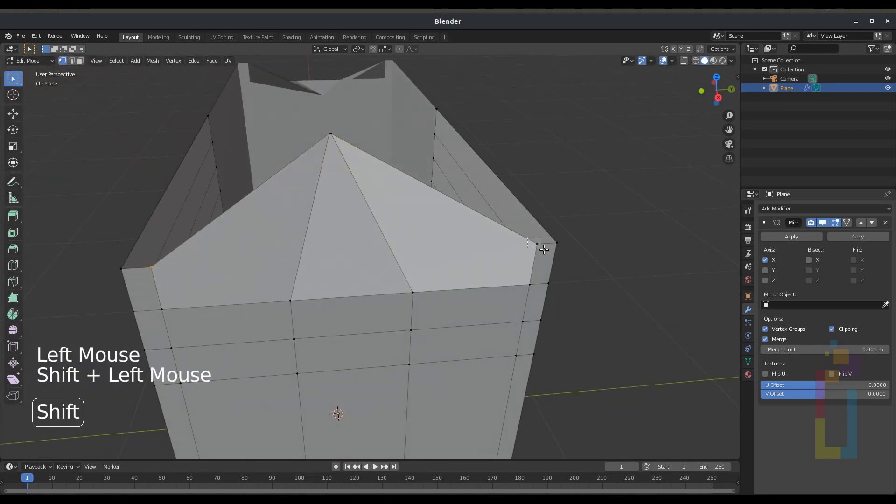
pyautogui.press('s')
pyautogui.press('y')
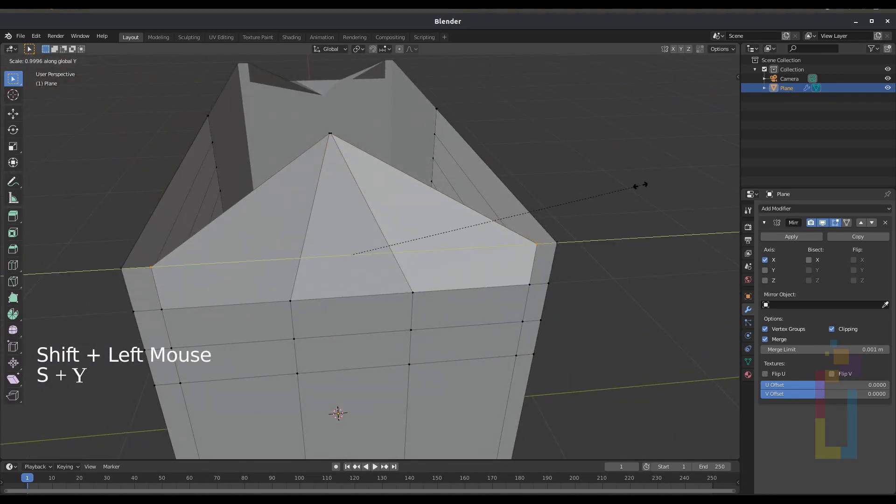
pyautogui.click(376, 250)
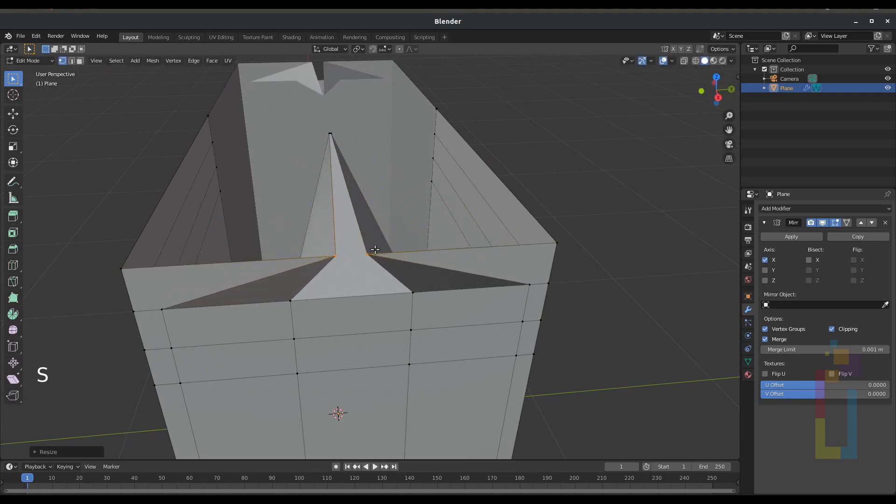
# Step: Scale the same two top-edge vertices further along Y, to about 0.1, so they almost touch at the centre line
pyautogui.press('KP_7')
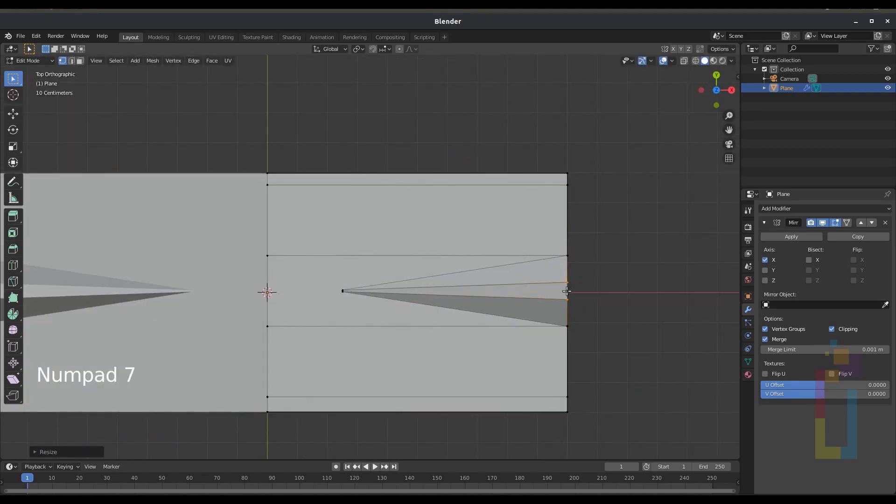
pyautogui.scroll(3, 572, 289)
pyautogui.keyDown('shift'); pyautogui.moveTo(572, 290); pyautogui.dragTo(343, 235, button='middle'); pyautogui.keyUp('shift')
pyautogui.keyDown('shift'); pyautogui.scroll(2, 407, 240); pyautogui.keyUp('shift')
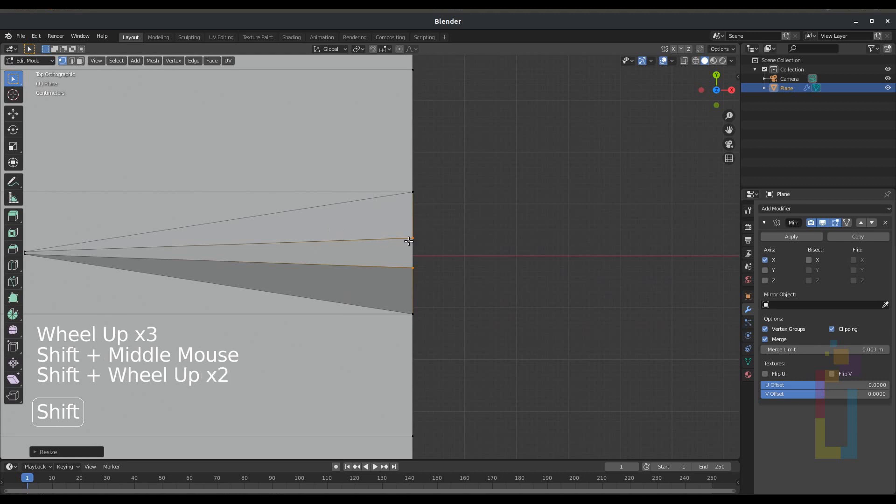
pyautogui.scroll(2, 410, 231)
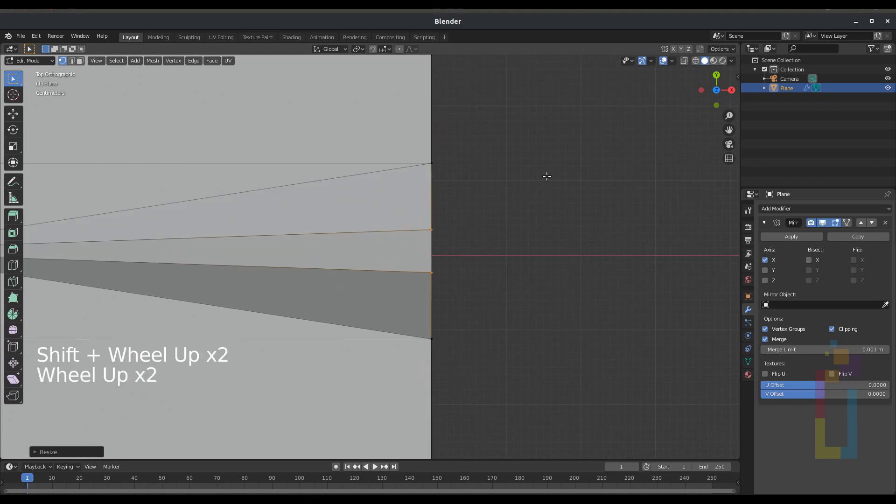
pyautogui.press('s')
pyautogui.press('y')
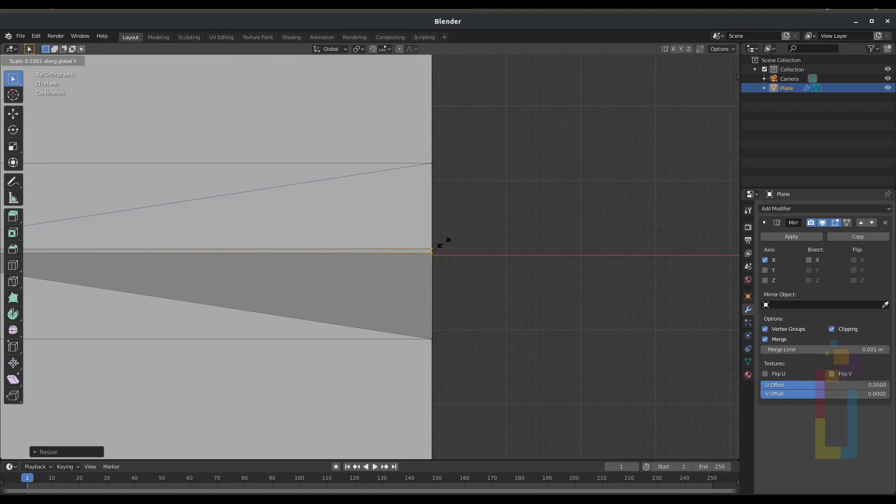
pyautogui.click(442, 243)
# Step: Edge-slide the two middle vertices one row below the end wall's top edge inward toward the folded tip
pyautogui.moveTo(497, 252); pyautogui.dragTo(428, 228, button='middle')
pyautogui.scroll(-5, 397, 197)
pyautogui.scroll(1, 434, 221)
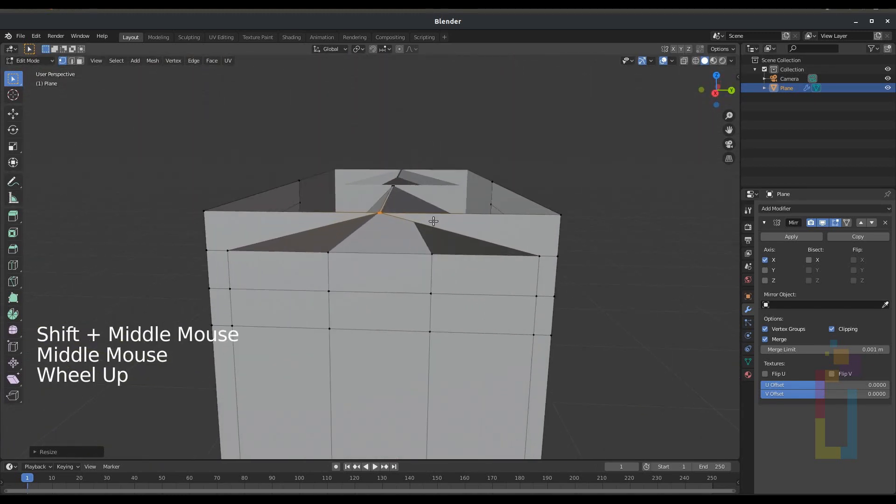
pyautogui.scroll(1, 434, 221)
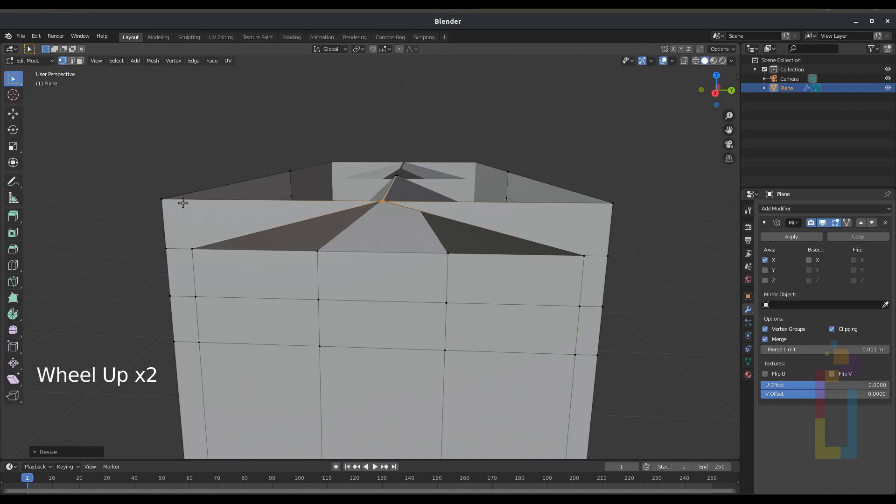
pyautogui.moveTo(312, 244); pyautogui.dragTo(471, 290)
pyautogui.moveTo(494, 240); pyautogui.dragTo(461, 256, button='middle')
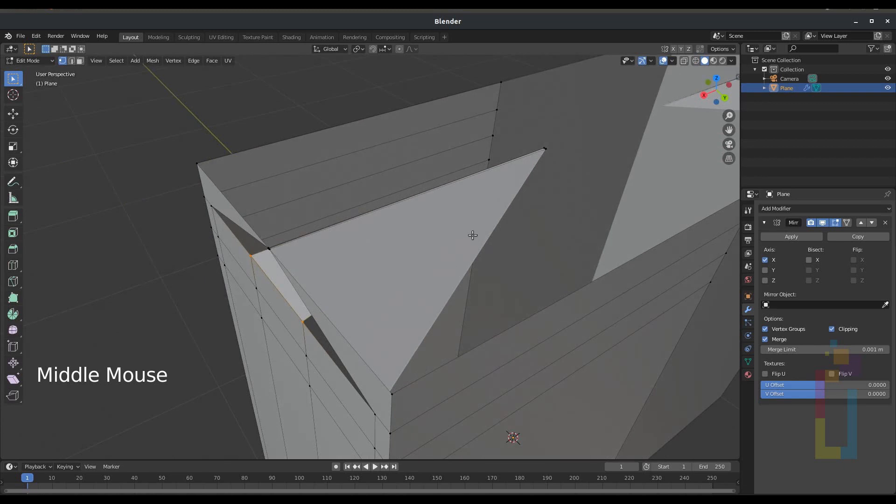
pyautogui.press('g')
pyautogui.press('g')
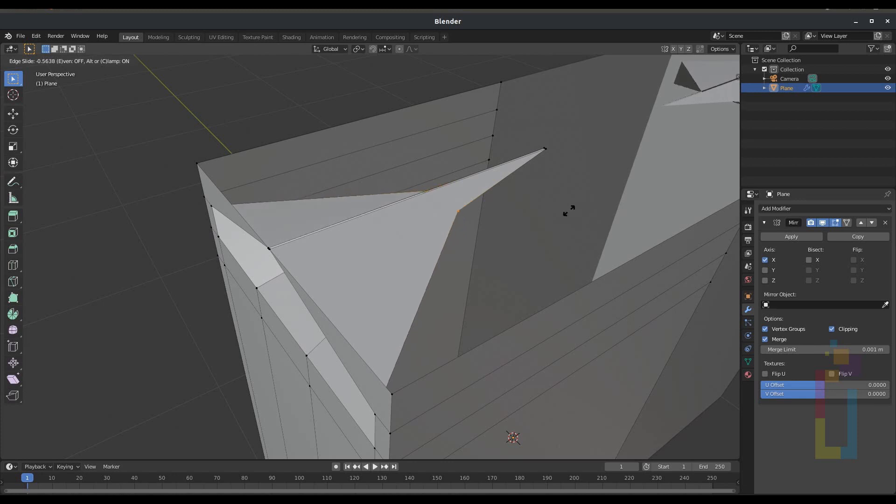
pyautogui.click(544, 219)
# Step: Scale the two slid vertices apart along Y to widen the inward fold
pyautogui.moveTo(544, 219); pyautogui.dragTo(587, 218, button='middle')
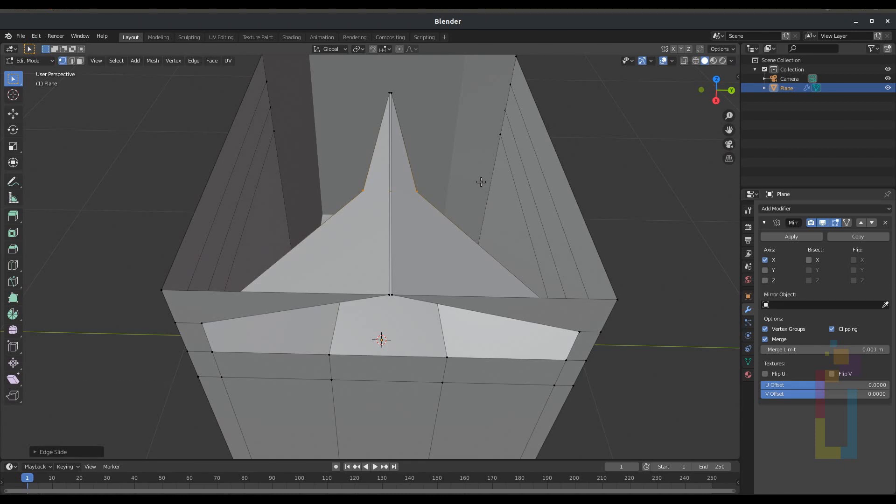
pyautogui.press('s')
pyautogui.press('y')
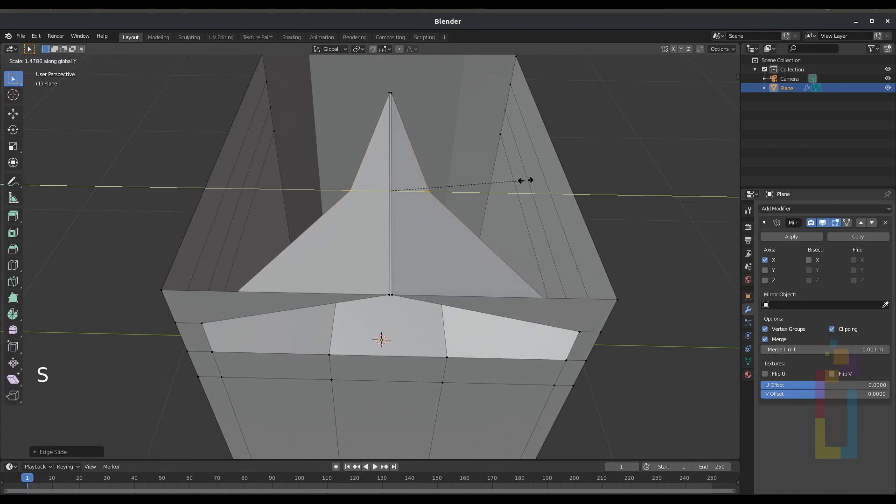
pyautogui.click(545, 179)
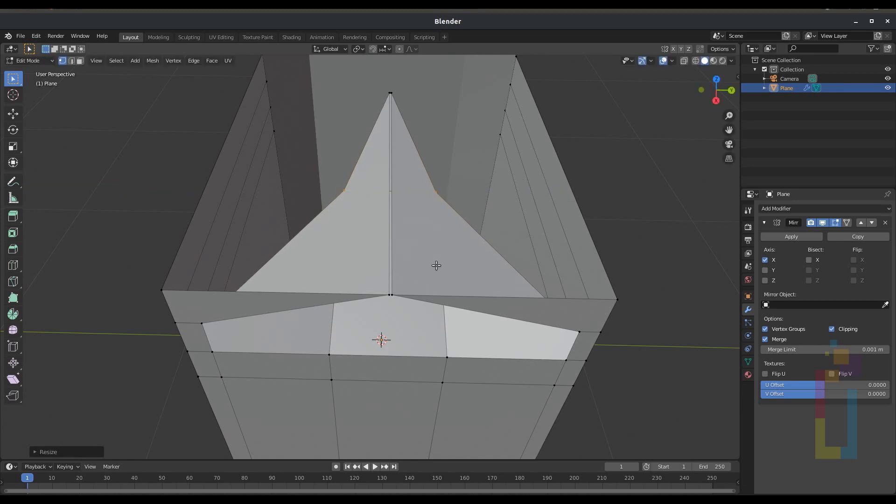
# Step: Scale the two outer vertices of the end wall's second row along Y to about half their spacing
pyautogui.moveTo(437, 266); pyautogui.dragTo(441, 228, button='middle')
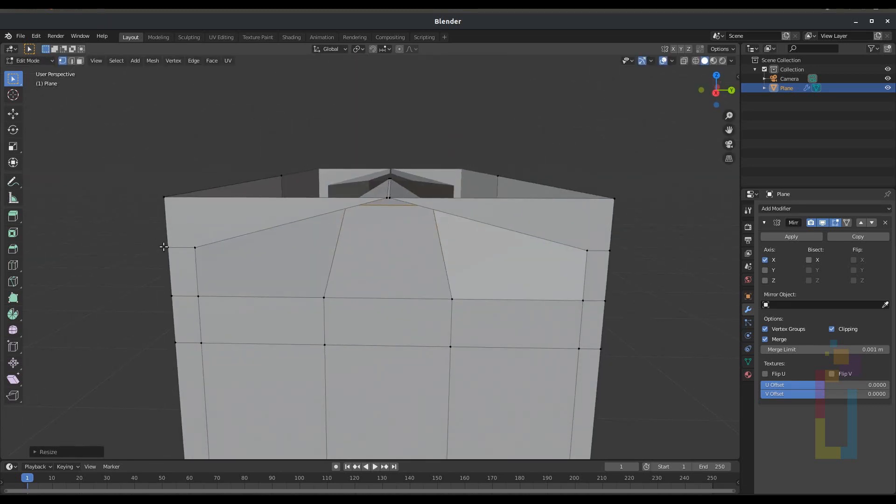
pyautogui.click(196, 246)
pyautogui.keyDown('shift'); pyautogui.click(588, 251); pyautogui.keyUp('shift')
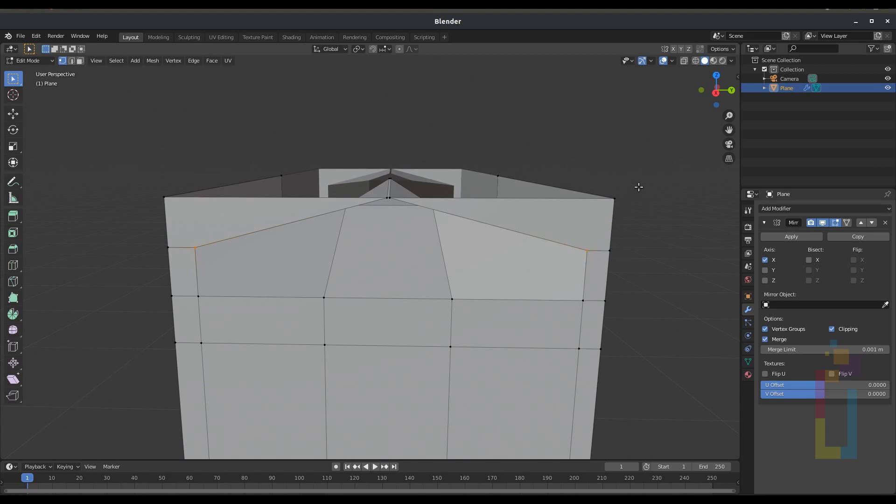
pyautogui.press('s')
pyautogui.press('y')
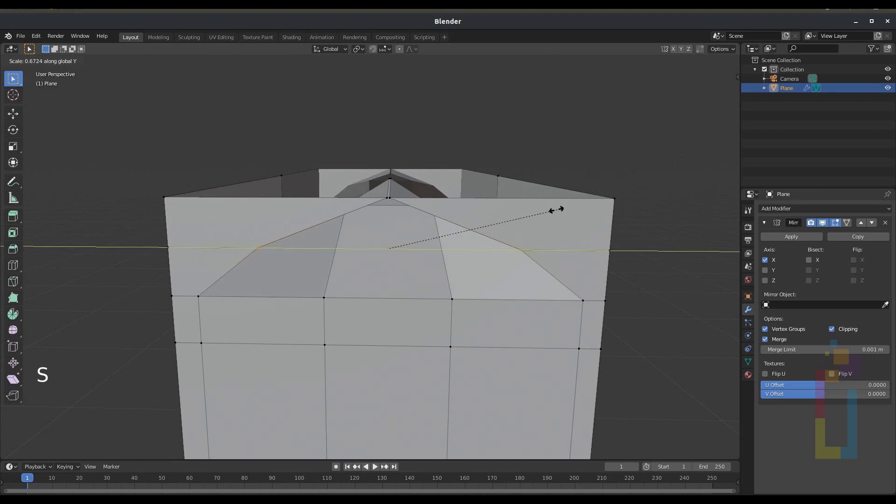
pyautogui.click(508, 221)
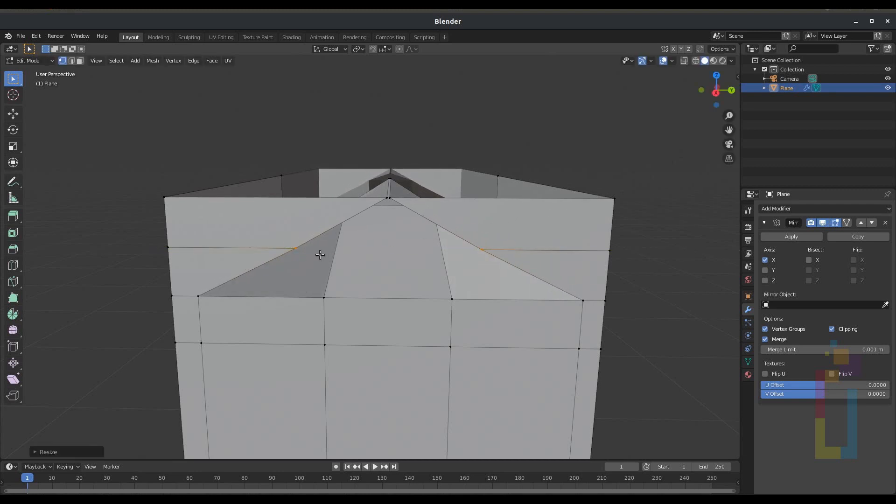
# Step: Select the uppermost band of both long side walls and scale it along Y to about 0.52, narrowing the top
pyautogui.moveTo(229, 238); pyautogui.dragTo(82, 200, button='middle')
pyautogui.moveTo(76, 171); pyautogui.dragTo(115, 223)
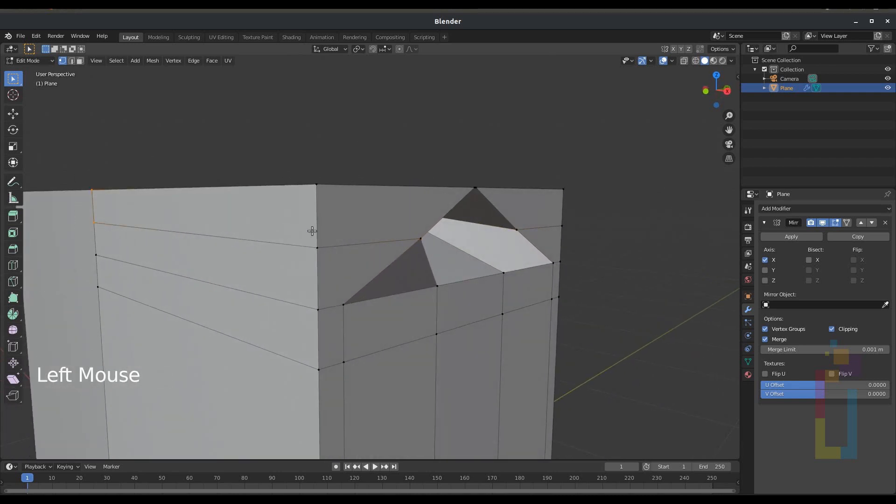
pyautogui.keyDown('shift'); pyautogui.moveTo(305, 180); pyautogui.dragTo(325, 262); pyautogui.keyUp('shift')
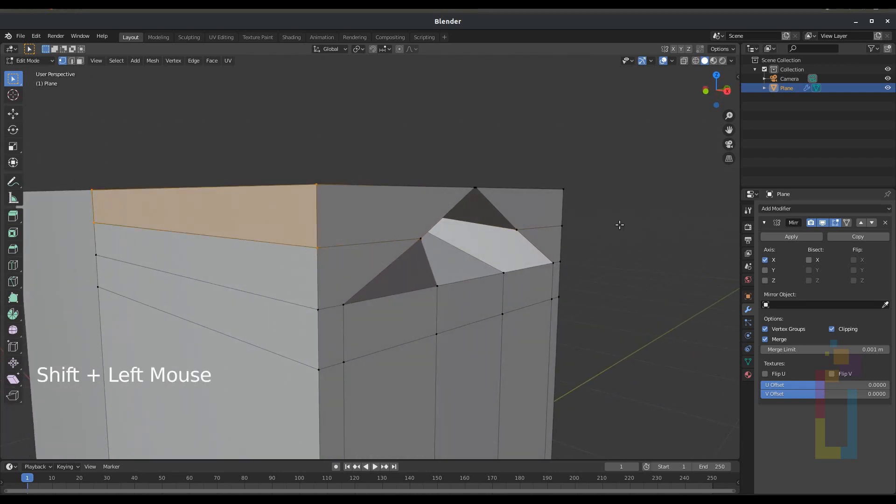
pyautogui.moveTo(618, 224); pyautogui.dragTo(394, 238, button='middle')
pyautogui.keyDown('shift'); pyautogui.moveTo(353, 207); pyautogui.dragTo(395, 308); pyautogui.keyUp('shift')
pyautogui.keyDown('shift'); pyautogui.moveTo(713, 252); pyautogui.dragTo(649, 243, button='middle'); pyautogui.keyUp('shift')
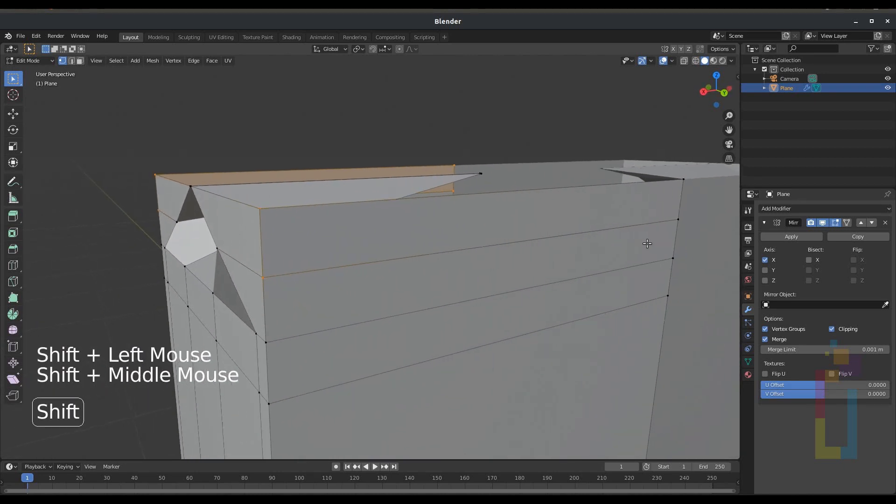
pyautogui.keyDown('shift'); pyautogui.moveTo(659, 152); pyautogui.dragTo(697, 228); pyautogui.keyUp('shift')
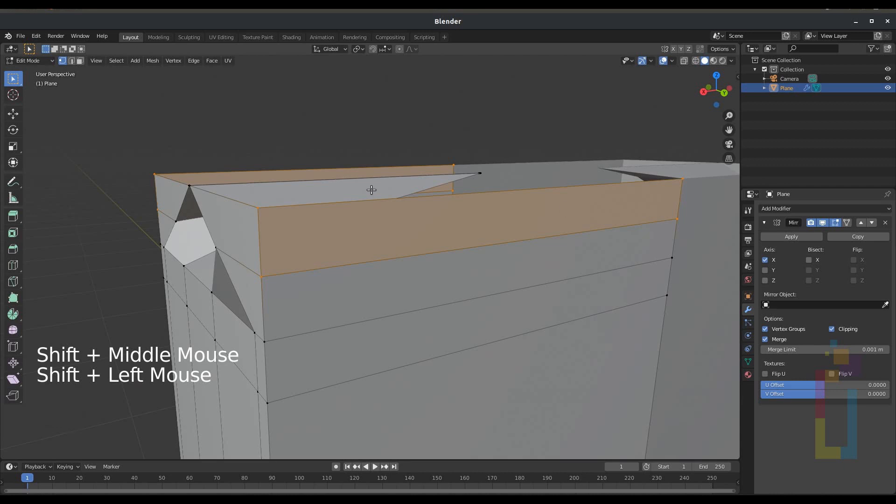
pyautogui.moveTo(370, 188); pyautogui.dragTo(446, 192, button='middle')
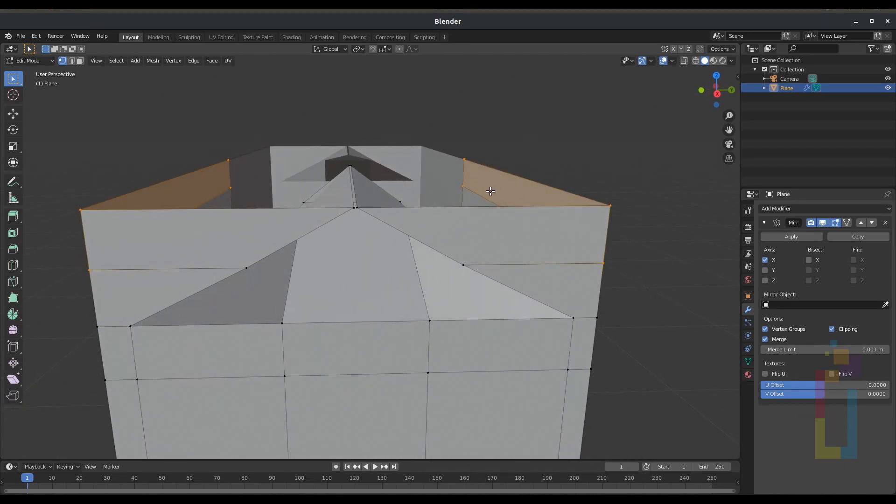
pyautogui.press('s')
pyautogui.press('y')
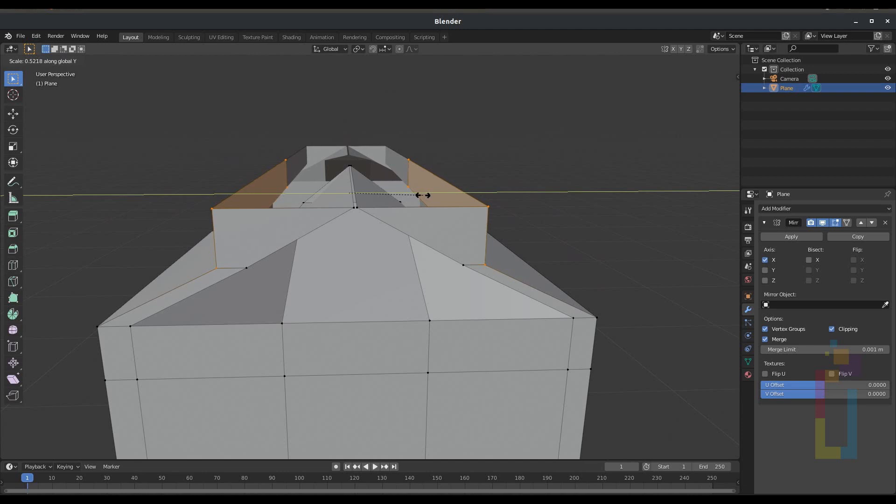
pyautogui.click(420, 195)
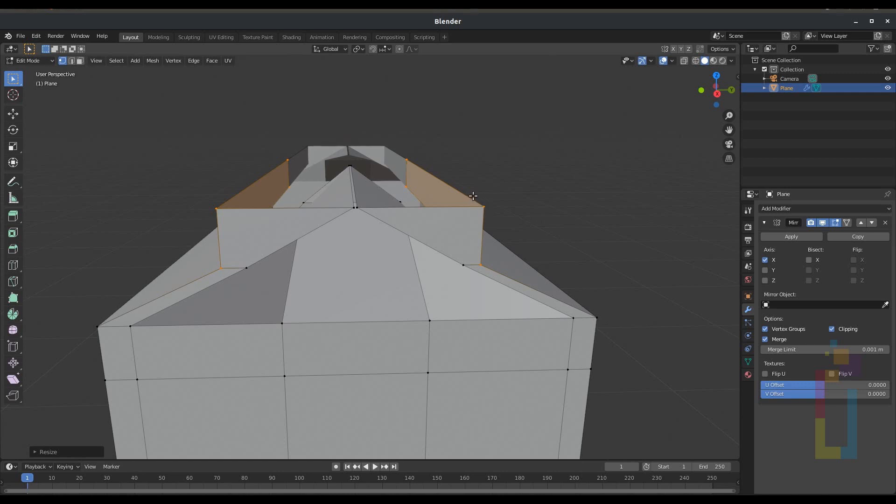
# Step: Select the four top corner vertices of both long side walls and scale them along Y to about 0.14, nearly closing the gable
pyautogui.click(408, 160)
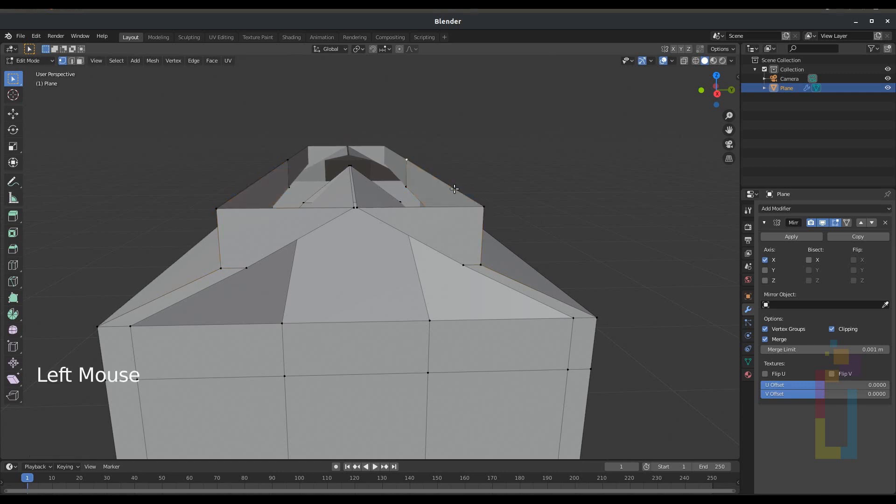
pyautogui.keyDown('shift'); pyautogui.click(494, 212); pyautogui.keyUp('shift')
pyautogui.keyDown('shift'); pyautogui.click(216, 208); pyautogui.keyUp('shift')
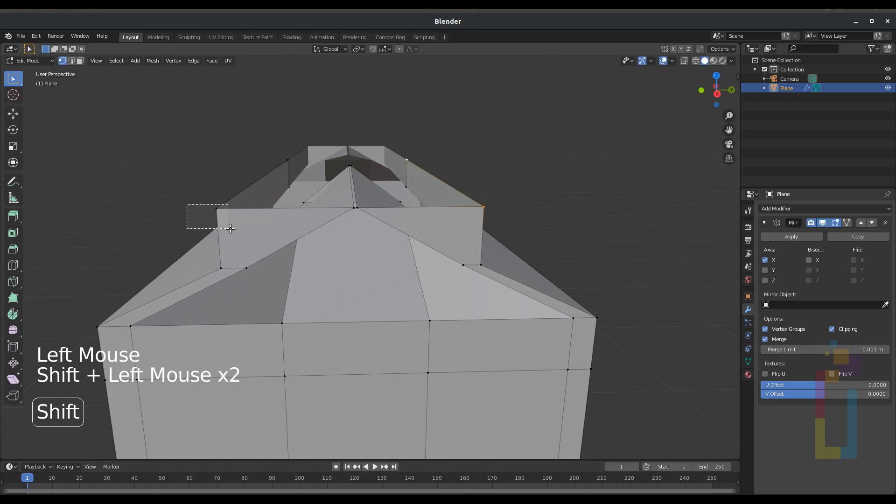
pyautogui.keyDown('shift'); pyautogui.click(287, 160); pyautogui.keyUp('shift')
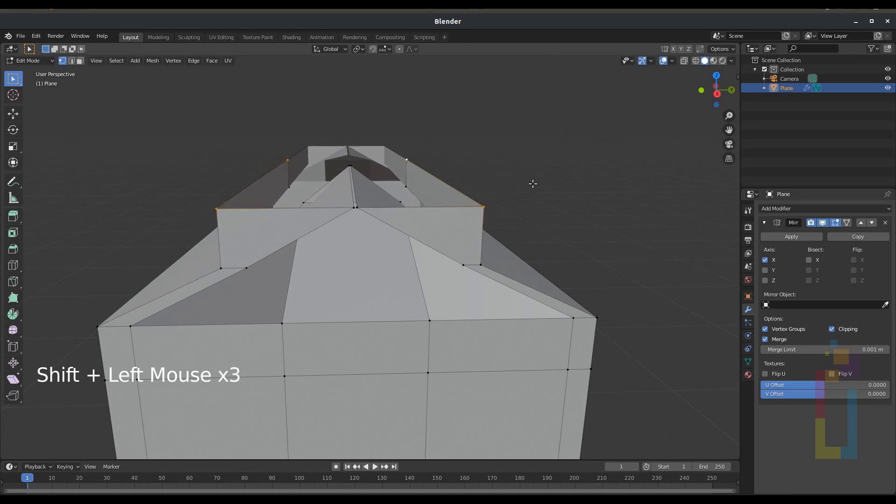
pyautogui.press('s')
pyautogui.press('y')
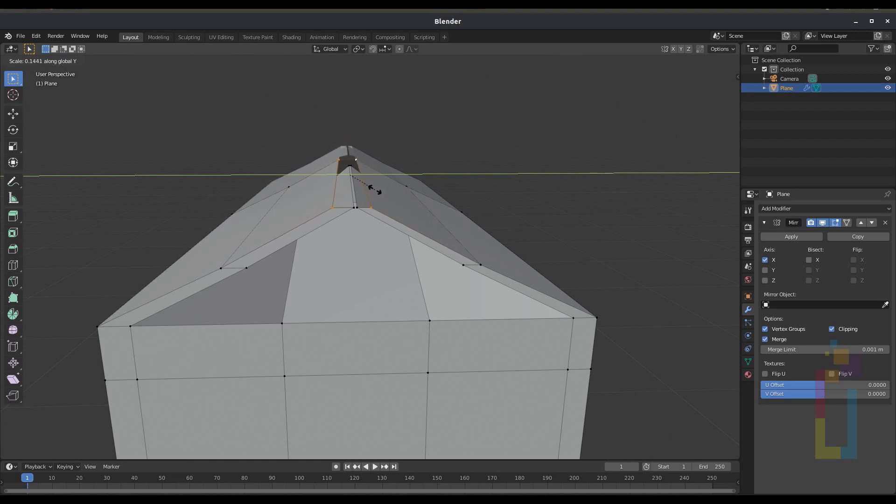
pyautogui.click(381, 186)
pyautogui.moveTo(380, 187); pyautogui.dragTo(338, 209, button='middle')
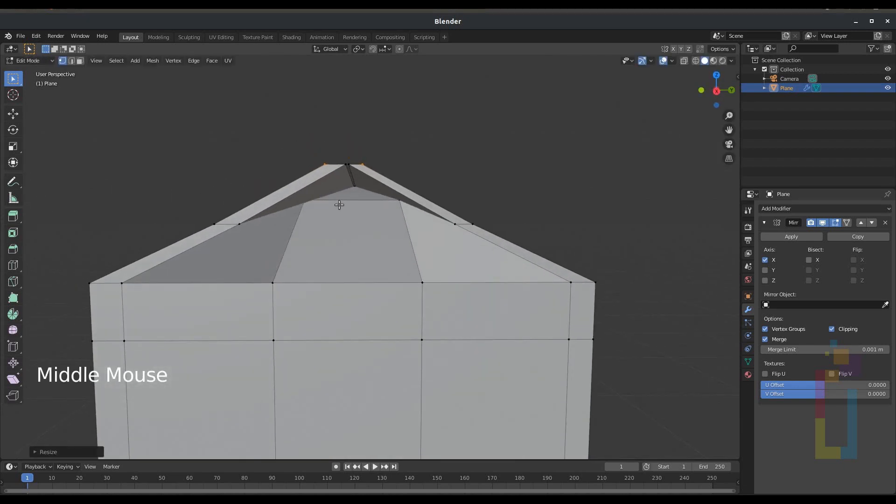
# Step: Move the horizontal crease edge of the end wall's inward fold down slightly along Z
pyautogui.press('2')
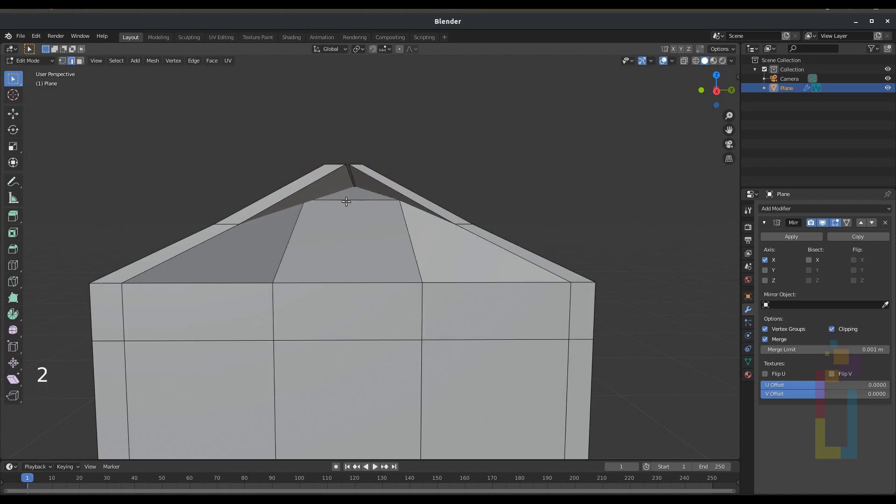
pyautogui.click(356, 202)
pyautogui.press('g')
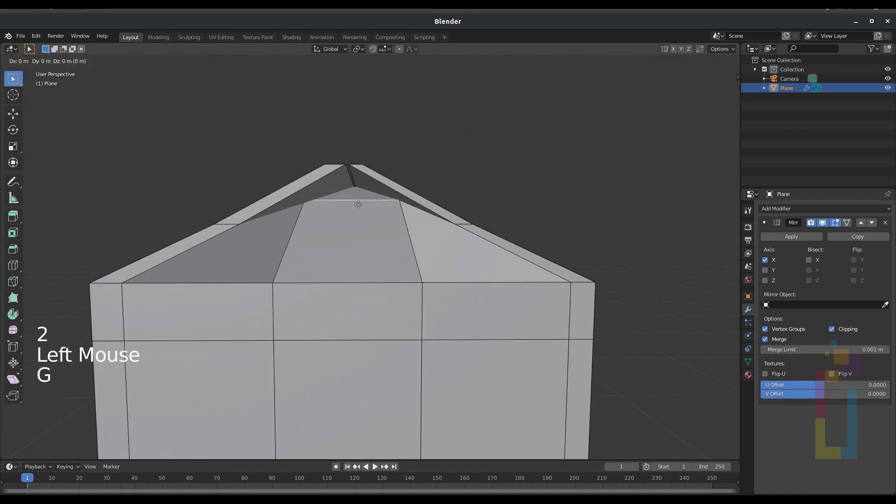
pyautogui.press('z')
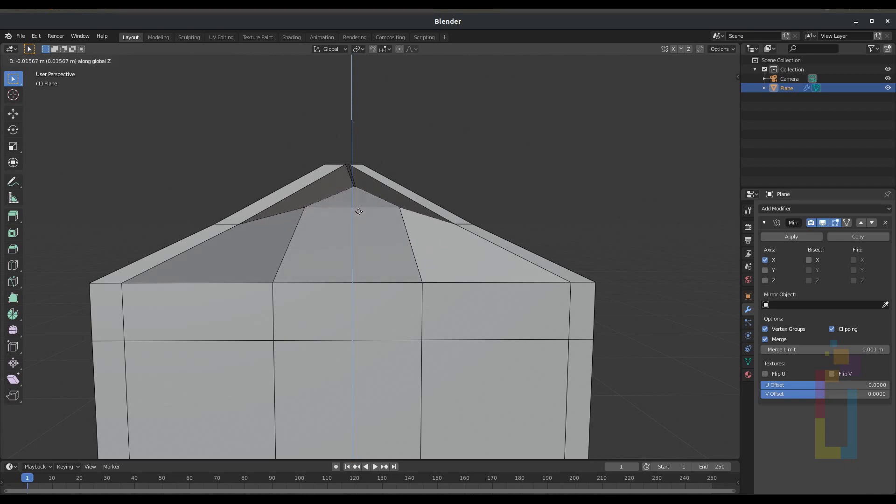
pyautogui.click(359, 212)
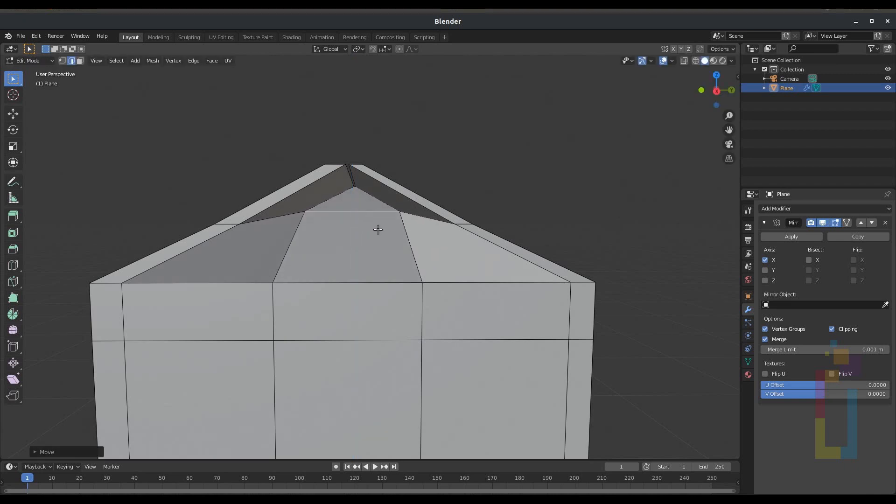
pyautogui.moveTo(376, 230)
pyautogui.mouseDown(button='middle')
pyautogui.moveTo(404, 250)
pyautogui.moveTo(374, 252)
pyautogui.moveTo(384, 252)
pyautogui.moveTo(380, 231)
pyautogui.mouseUp(button='middle')
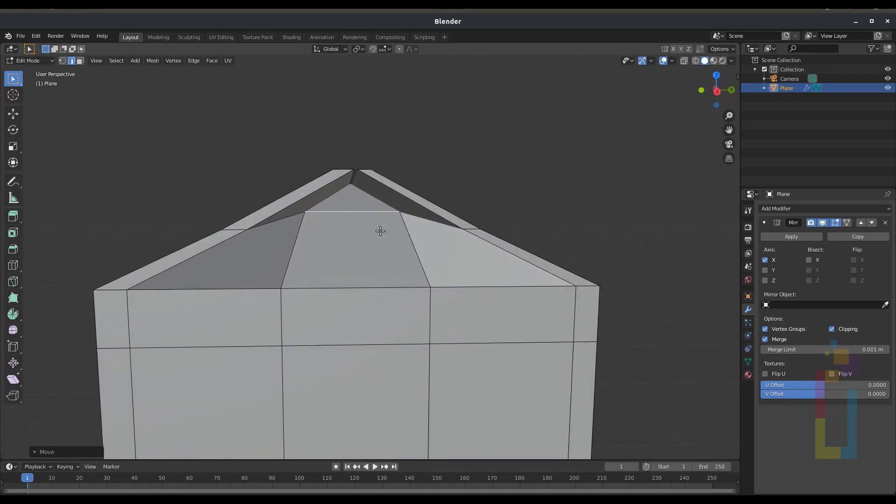
# Step: Select the middle vertical strip of the end wall below the fold and scale it along Y until it nearly meets the outer edge loops
pyautogui.press('1')
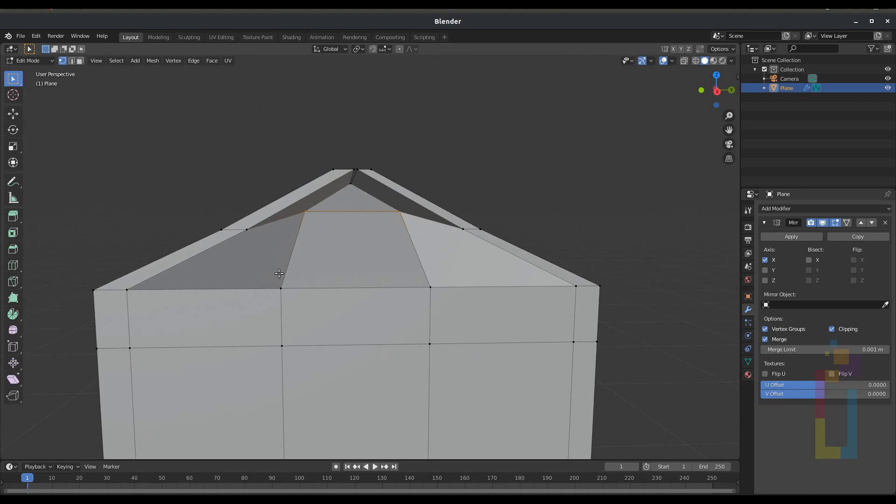
pyautogui.moveTo(265, 273); pyautogui.dragTo(441, 310)
pyautogui.keyDown('shift'); pyautogui.moveTo(238, 317); pyautogui.dragTo(464, 378); pyautogui.keyUp('shift')
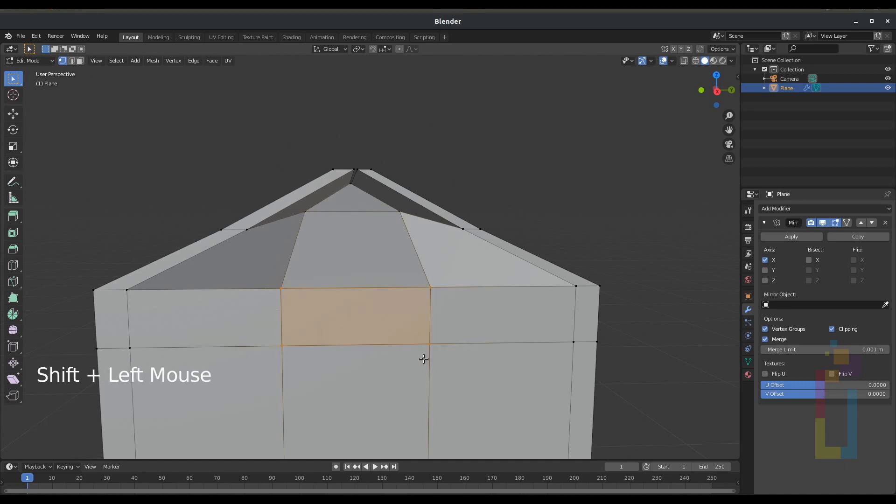
pyautogui.scroll(-2, 423, 358)
pyautogui.moveTo(438, 363); pyautogui.dragTo(418, 214, button='middle')
pyautogui.keyDown('shift'); pyautogui.moveTo(305, 235); pyautogui.dragTo(436, 276); pyautogui.keyUp('shift')
pyautogui.keyDown('shift'); pyautogui.click(405, 390); pyautogui.keyUp('shift')
pyautogui.keyDown('shift'); pyautogui.moveTo(314, 343); pyautogui.dragTo(421, 386); pyautogui.keyUp('shift')
pyautogui.moveTo(417, 262); pyautogui.dragTo(426, 339, button='middle')
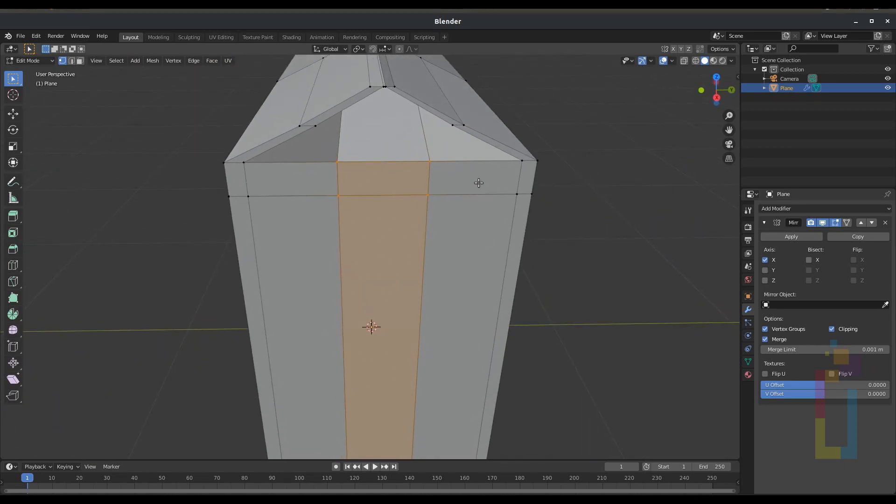
pyautogui.press('s')
pyautogui.press('y')
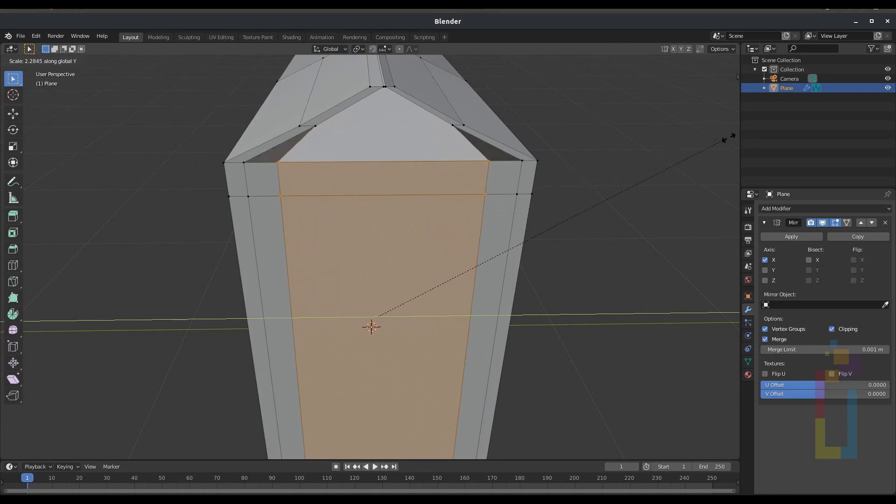
pyautogui.click(90, 101)
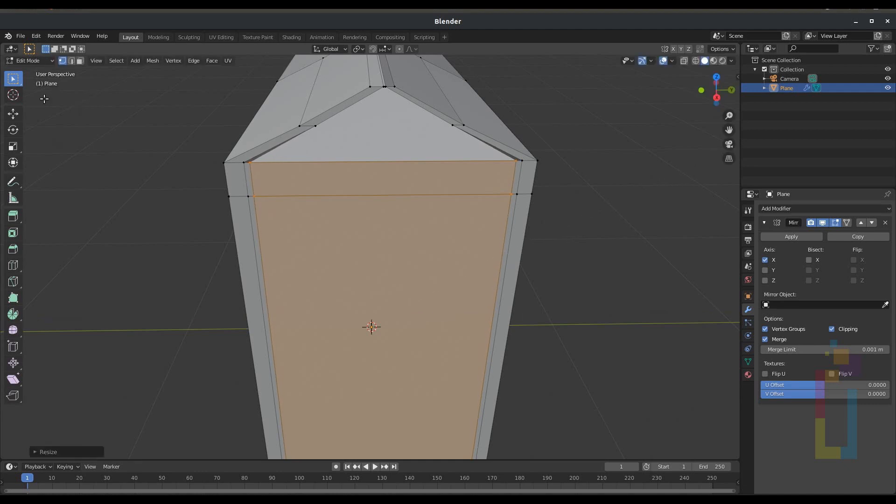
pyautogui.moveTo(351, 126); pyautogui.dragTo(412, 276, button='middle')
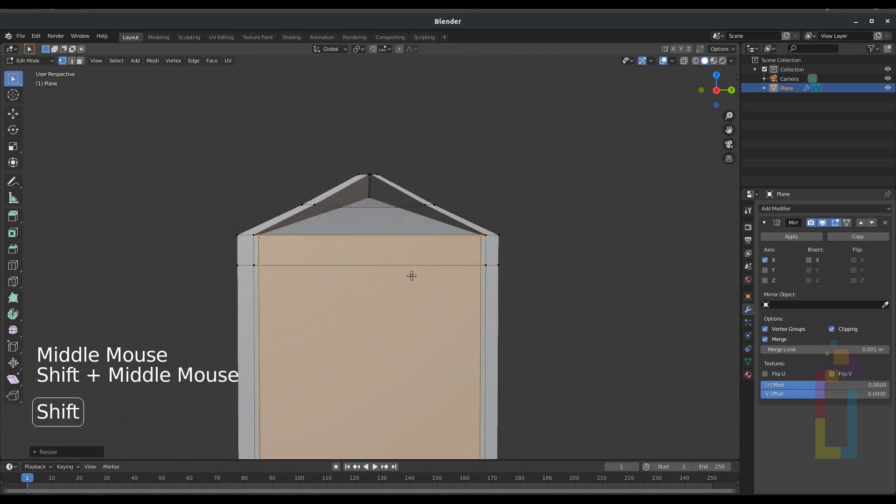
# Step: Select the edge loop around the carton's top opening and scale it along Y to about two thirds of its width
pyautogui.scroll(3, 355, 240)
pyautogui.scroll(1, 356, 240)
pyautogui.moveTo(356, 240); pyautogui.dragTo(355, 281, button='middle')
pyautogui.scroll(-2, 357, 250)
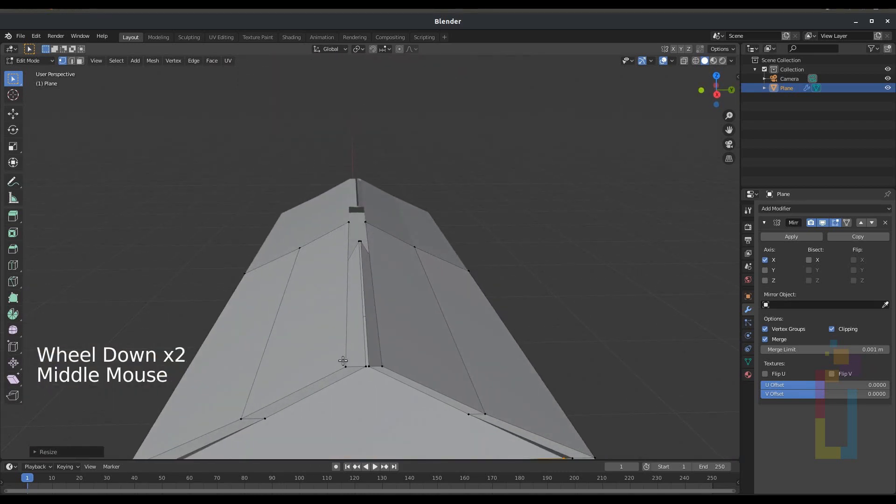
pyautogui.keyDown('alt'); pyautogui.click(346, 356); pyautogui.keyUp('alt')
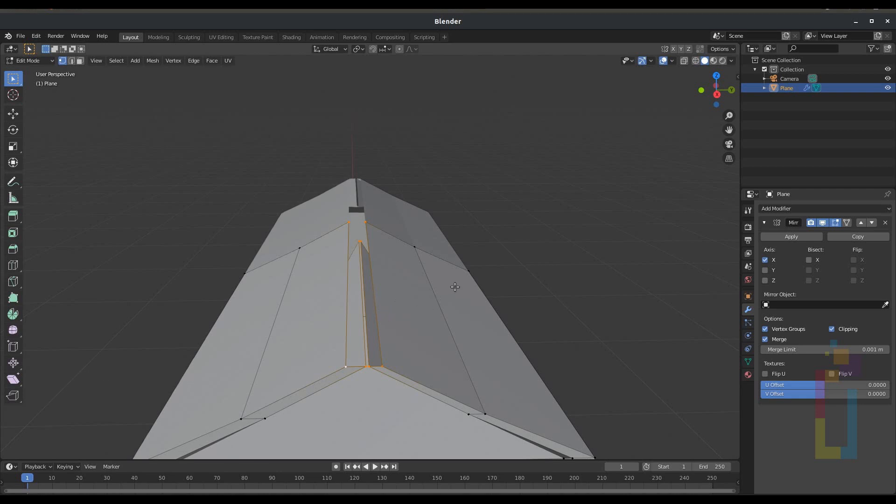
pyautogui.press('s')
pyautogui.press('y')
pyautogui.press('s')
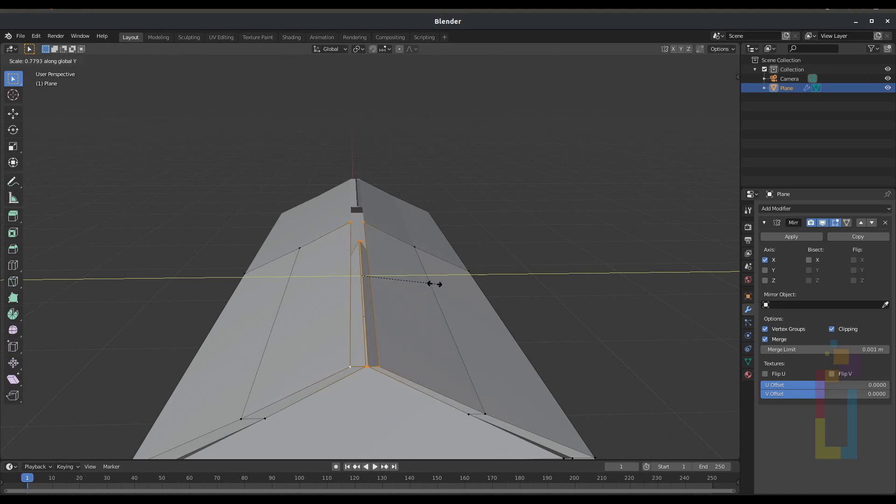
pyautogui.click(423, 283)
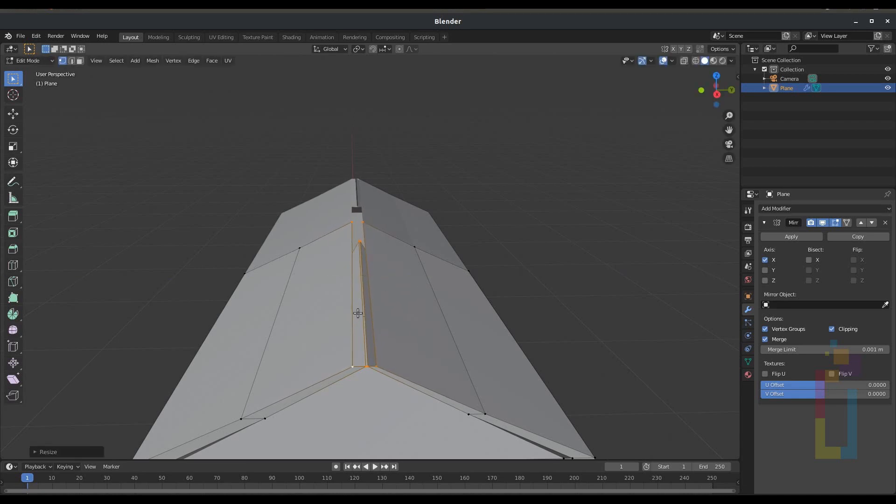
# Step: Extrude the top opening's edge loop a short distance upward along Z
pyautogui.press('e')
pyautogui.press('z')
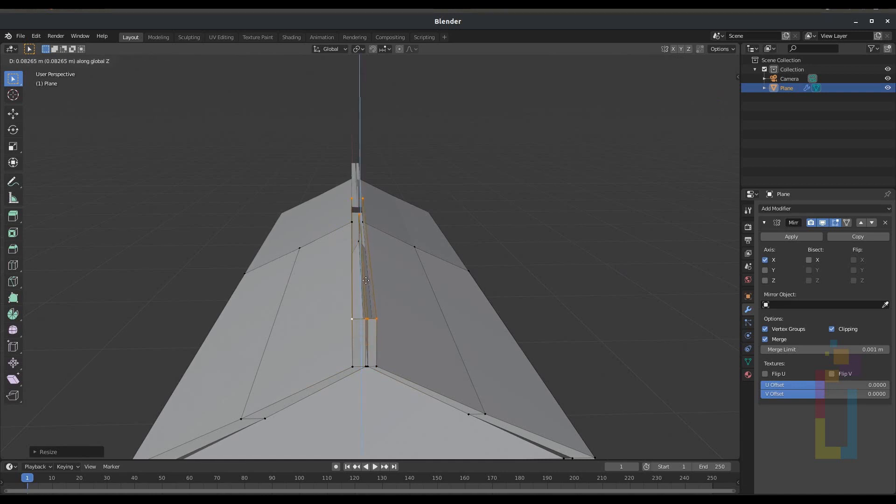
pyautogui.click(370, 323)
pyautogui.scroll(3, 376, 334)
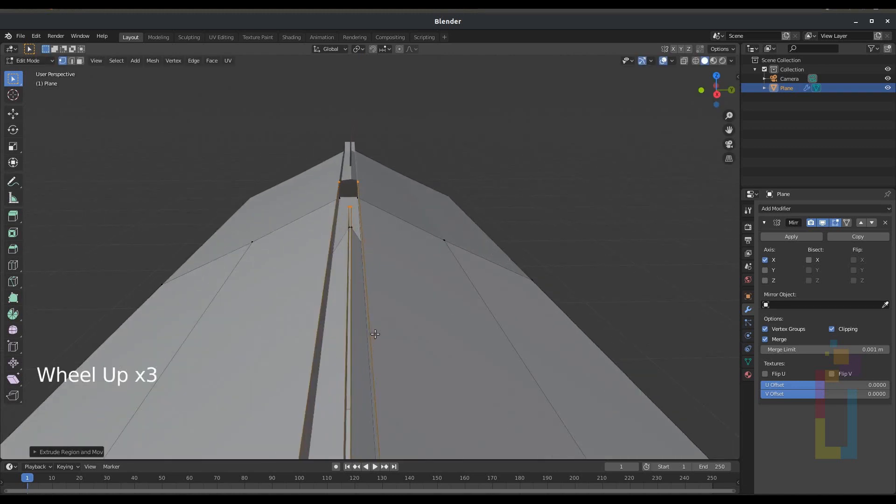
pyautogui.keyDown('shift'); pyautogui.scroll(1, 375, 334); pyautogui.keyUp('shift')
pyautogui.keyDown('shift'); pyautogui.moveTo(375, 334); pyautogui.dragTo(374, 252, button='middle'); pyautogui.keyUp('shift')
pyautogui.scroll(-1, 372, 255)
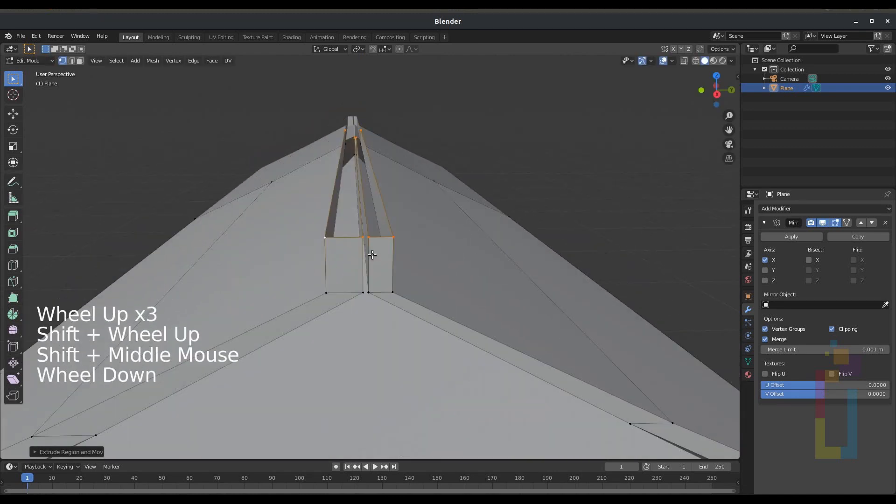
# Step: Move the two outer top vertices on the extruded rim's -Y side about 0.02 m along Y toward the centre fold
pyautogui.click(336, 233)
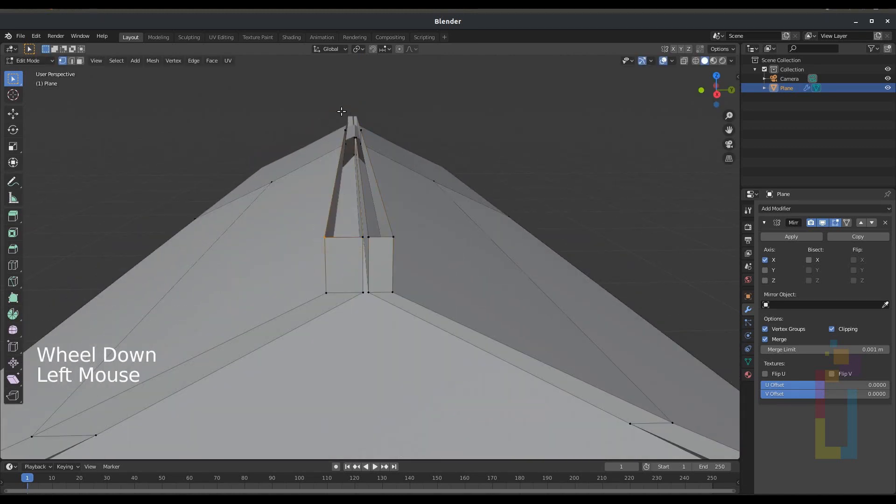
pyautogui.keyDown('shift'); pyautogui.moveTo(335, 120); pyautogui.dragTo(346, 139); pyautogui.keyUp('shift')
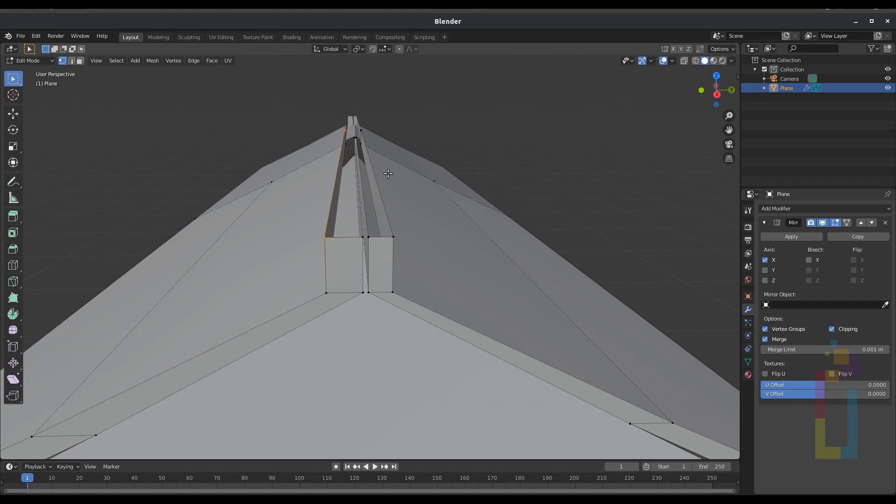
pyautogui.press('g')
pyautogui.press('y')
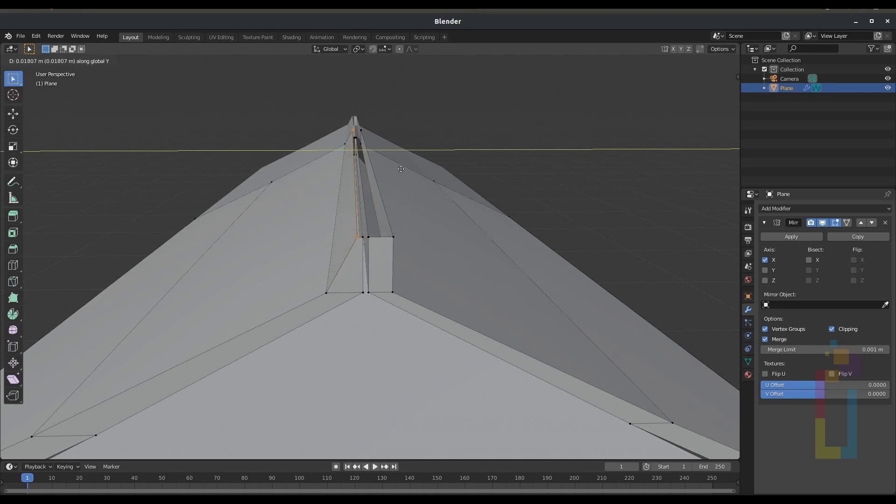
pyautogui.click(403, 181)
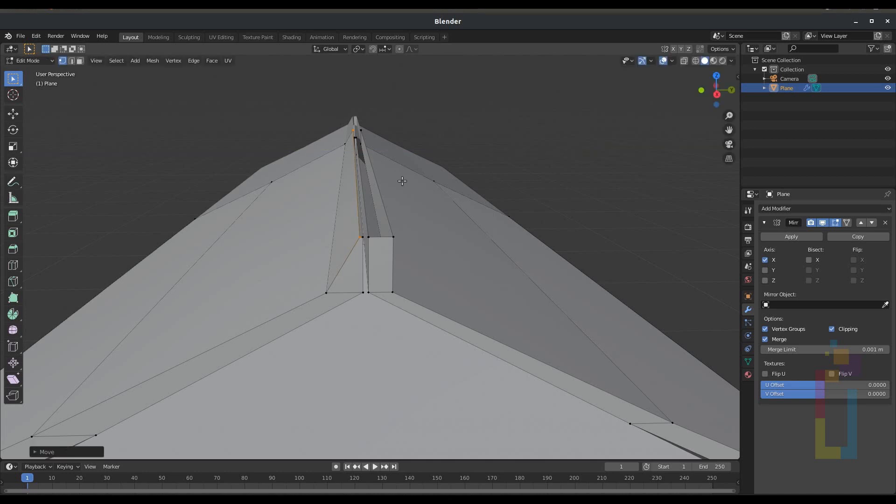
# Step: Move the two outer top vertices on the rim's +Y side about -0.011 m along Y toward the centre fold
pyautogui.click(362, 130)
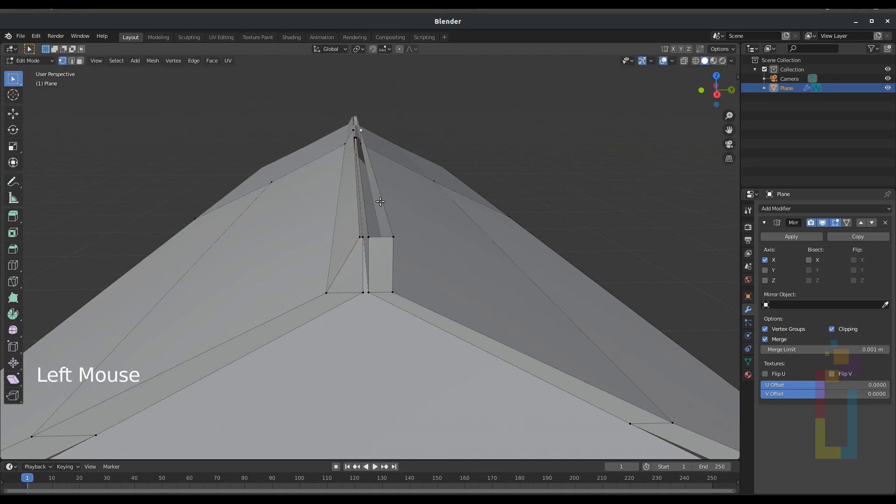
pyautogui.keyDown('shift'); pyautogui.click(397, 240); pyautogui.keyUp('shift')
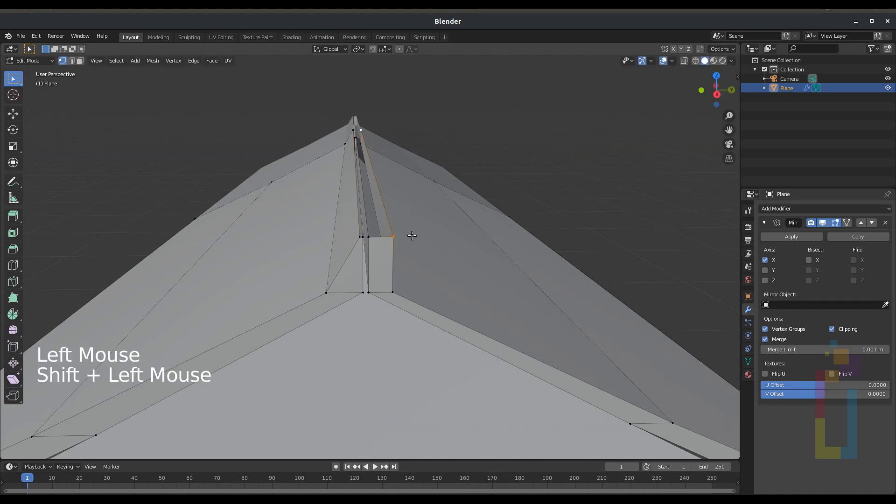
pyautogui.press('g')
pyautogui.press('y')
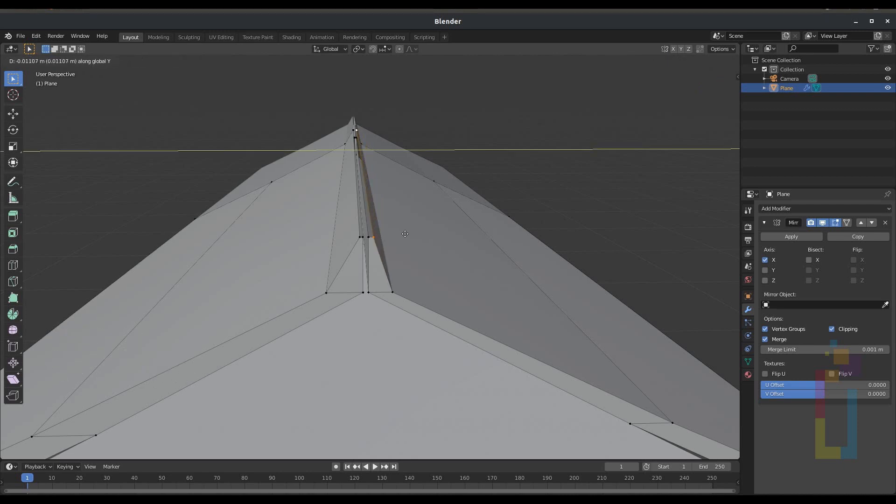
pyautogui.click(405, 234)
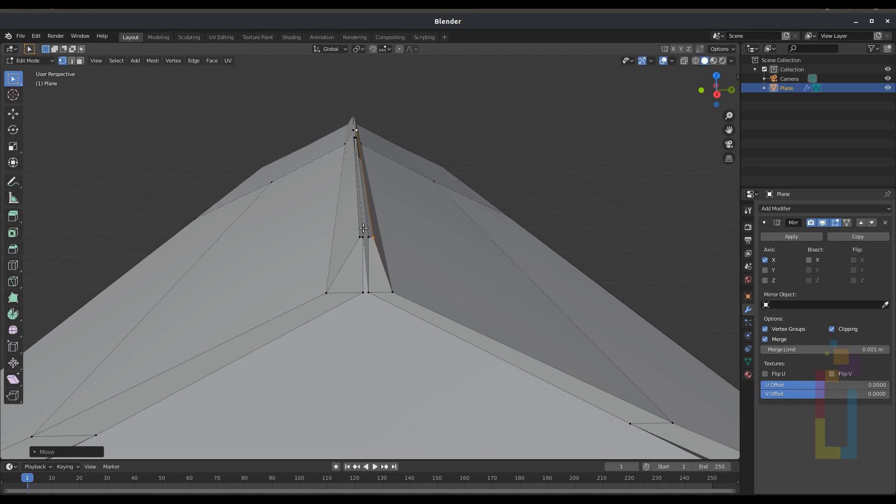
# Step: Select the narrowed rim's top edge loop and extrude it upward along Z into a tall, thin sealing fin
pyautogui.keyDown('alt'); pyautogui.click(367, 228); pyautogui.keyUp('alt')
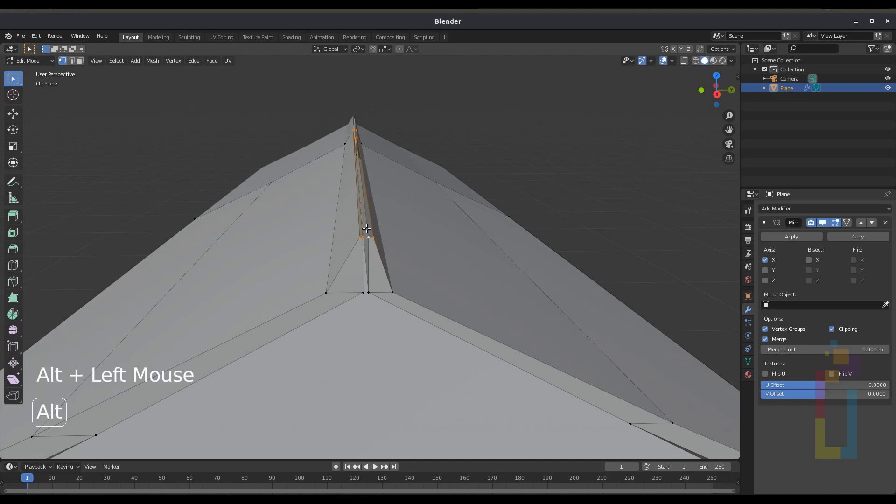
pyautogui.press('e')
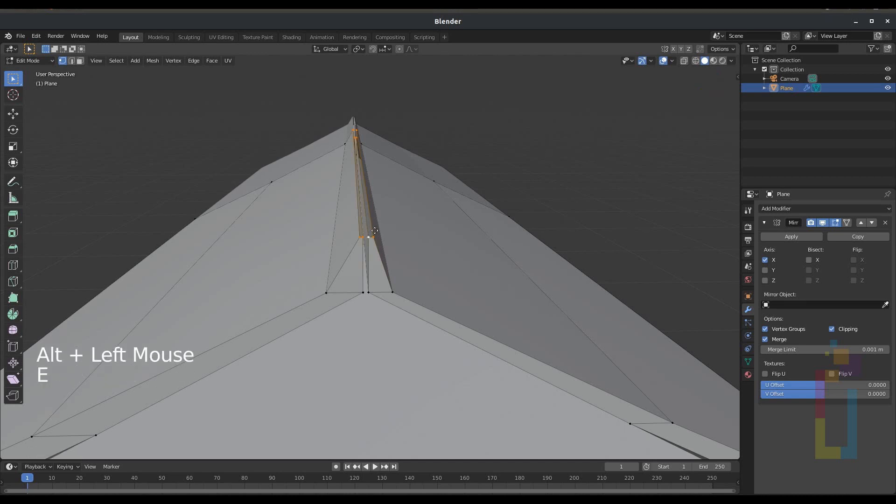
pyautogui.press('z')
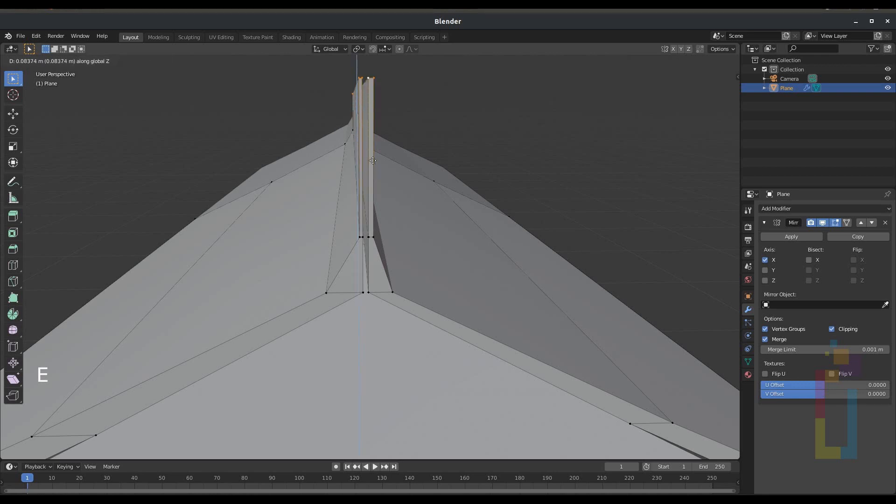
pyautogui.click(371, 117)
pyautogui.scroll(-6, 371, 118)
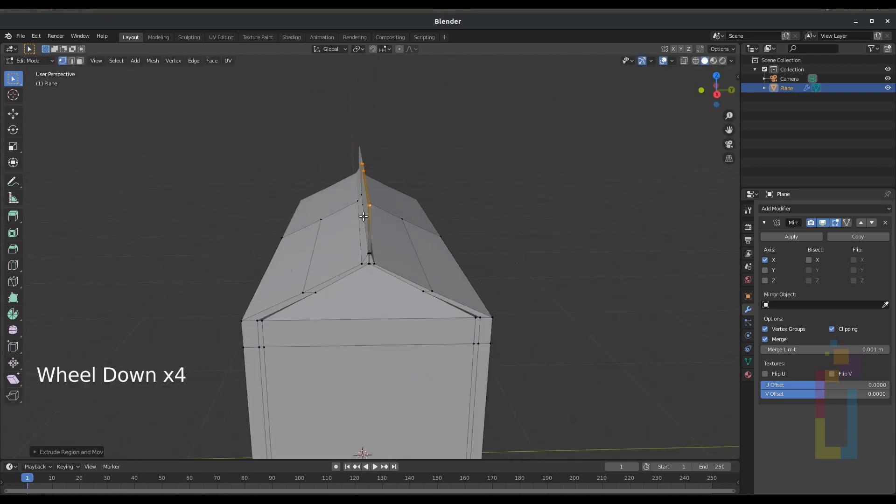
# Step: In Object Mode, shade the carton smooth and apply its Mirror modifier
pyautogui.moveTo(371, 118); pyautogui.dragTo(369, 215, button='middle')
pyautogui.scroll(3, 343, 197)
pyautogui.scroll(-2, 343, 197)
pyautogui.scroll(-4, 366, 186)
pyautogui.scroll(2, 369, 214)
pyautogui.press('Tab')
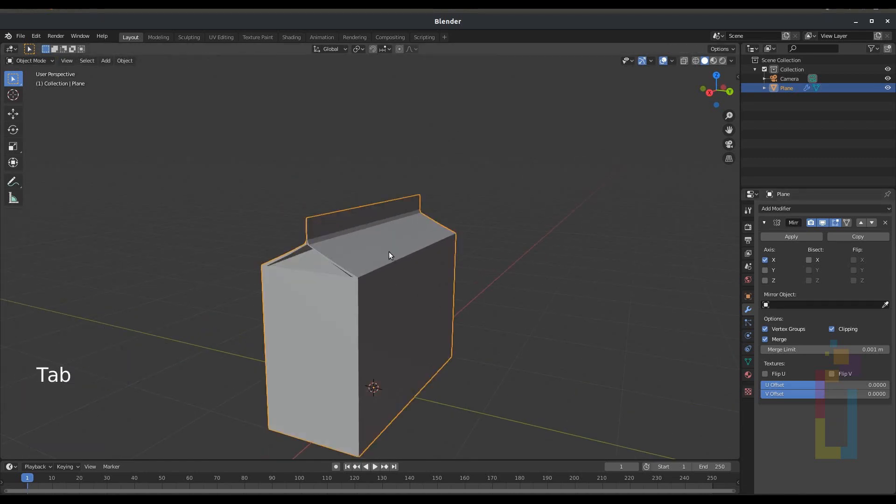
pyautogui.rightClick(374, 249)
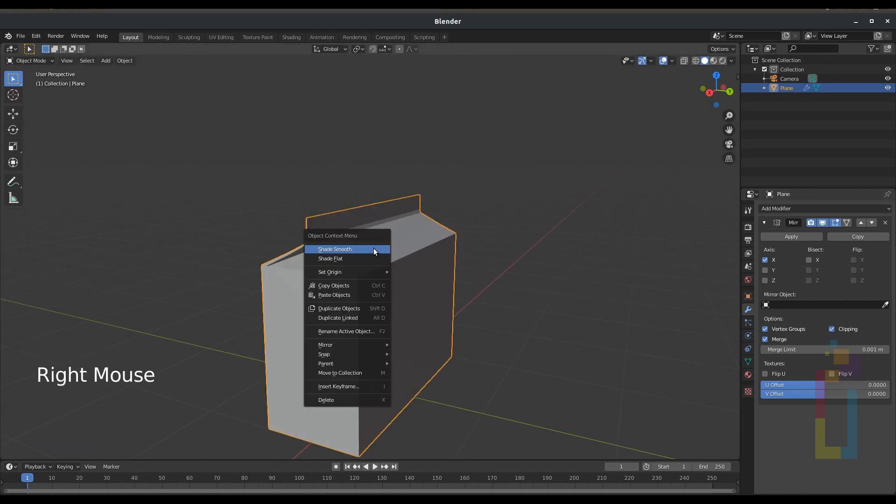
pyautogui.click(373, 248)
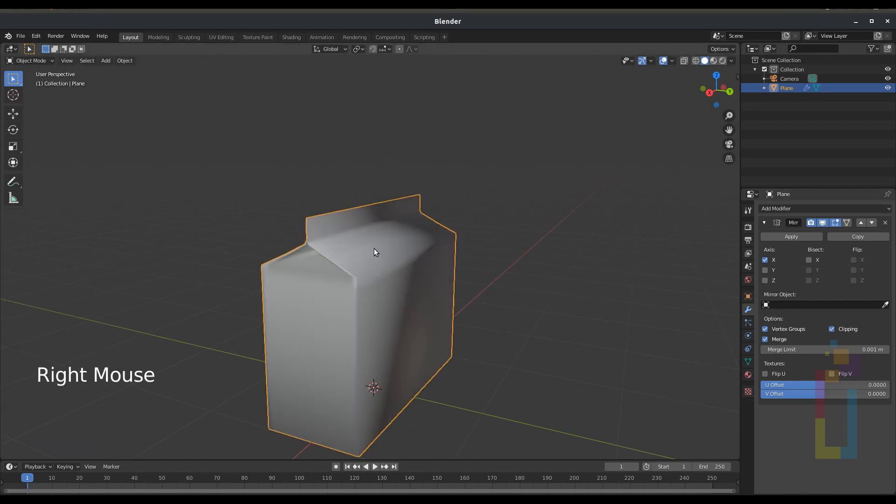
pyautogui.click(793, 237)
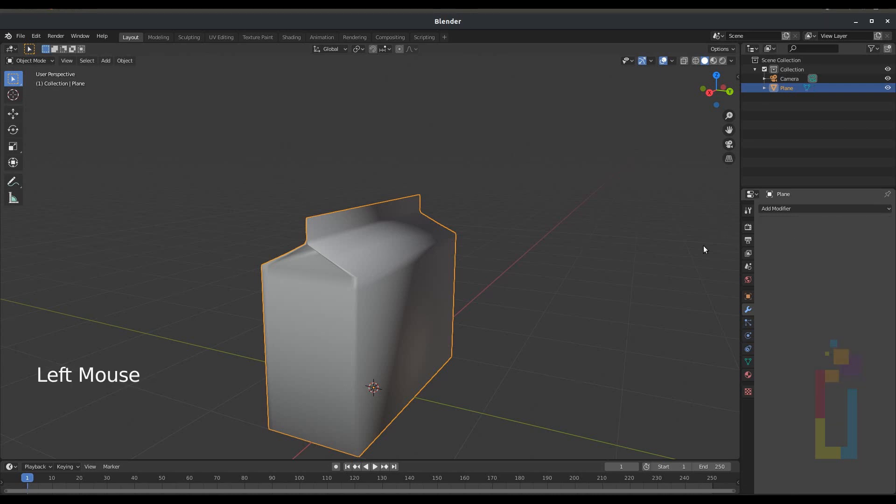
# Step: Select the carton's whole mesh in Edit Mode and scale it to about 0.36 along X
pyautogui.press('Tab')
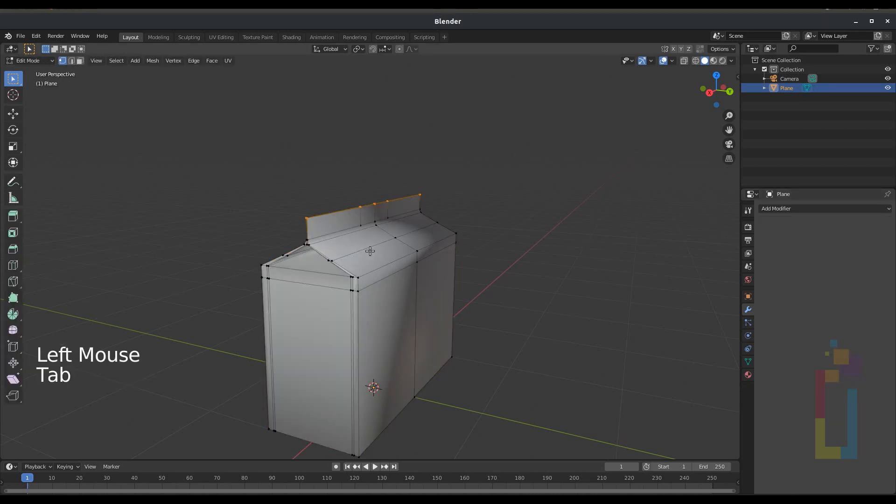
pyautogui.press('a')
pyautogui.moveTo(460, 244); pyautogui.dragTo(404, 251, button='middle')
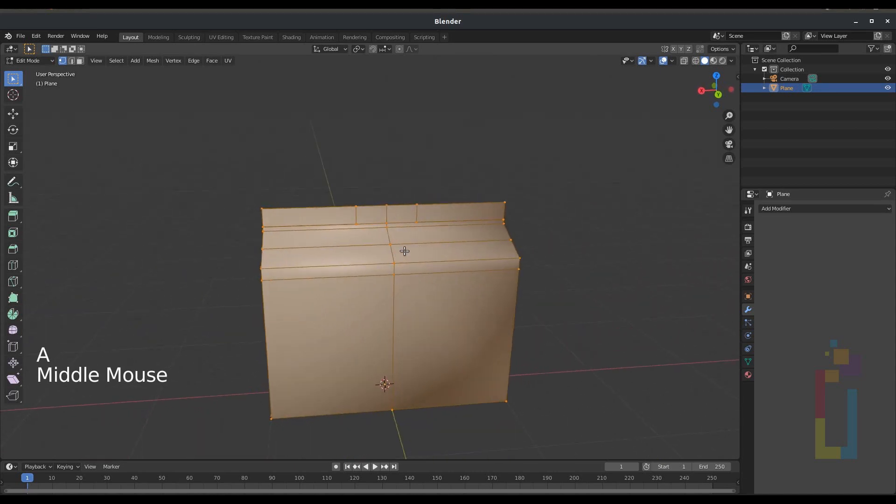
pyautogui.press('s')
pyautogui.press('x')
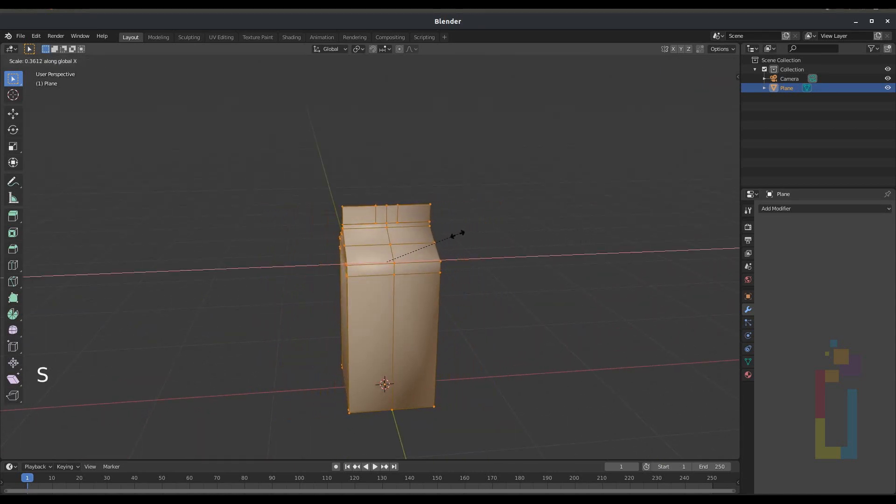
pyautogui.click(444, 237)
# Step: Scale the whole carton mesh to about 0.87 along Y
pyautogui.moveTo(448, 250); pyautogui.dragTo(514, 253, button='middle')
pyautogui.press('s')
pyautogui.press('y')
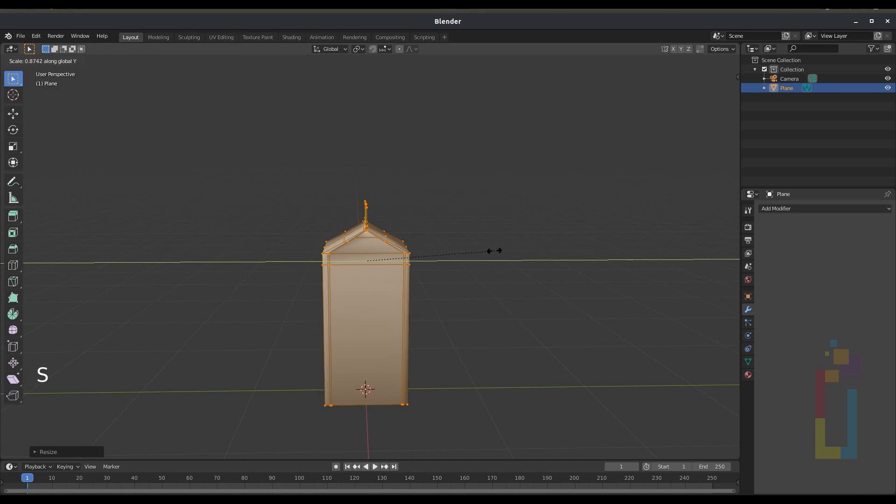
pyautogui.click(486, 251)
# Step: Add two centred vertical loop cuts in each narrow outermost corner strip on both edges of the end wall
pyautogui.moveTo(488, 252); pyautogui.dragTo(439, 256, button='middle')
pyautogui.scroll(3, 390, 214)
pyautogui.scroll(3, 389, 214)
pyautogui.moveTo(394, 210); pyautogui.dragTo(418, 198, button='middle')
pyautogui.scroll(2, 444, 236)
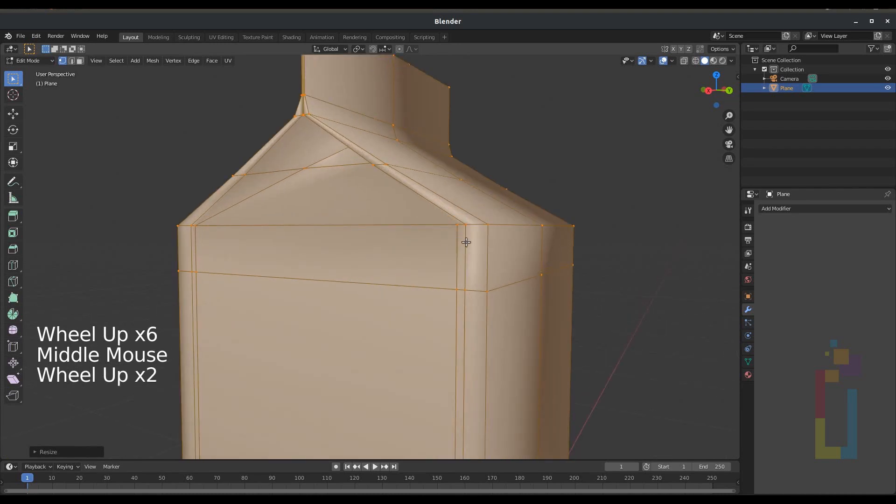
pyautogui.hotkey('ctrl', 'r')
pyautogui.scroll(1, 474, 225)
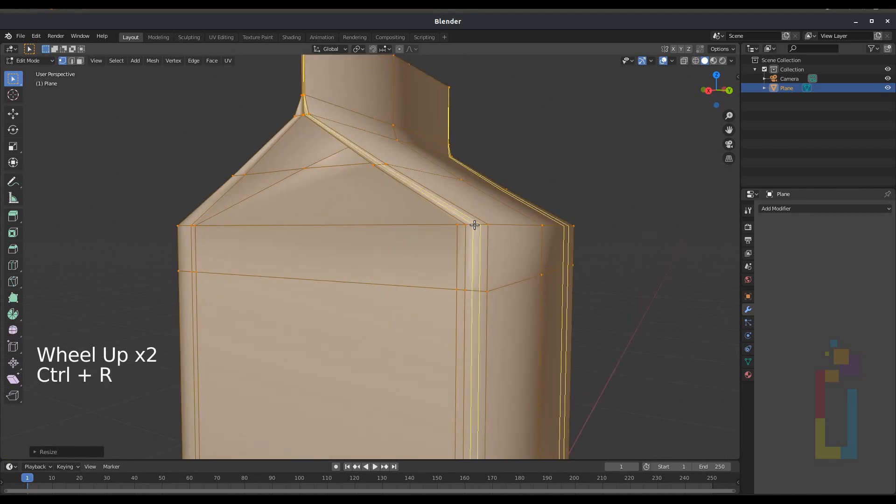
pyautogui.click(474, 225)
pyautogui.rightClick(474, 225)
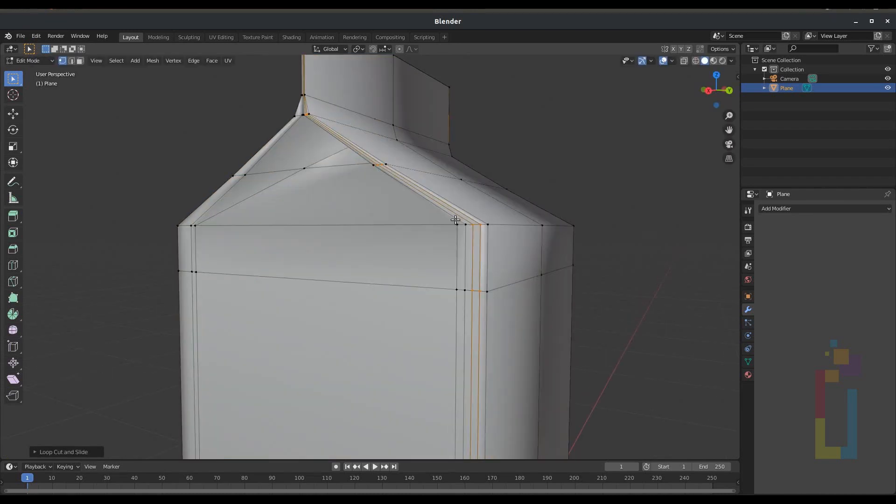
pyautogui.hotkey('ctrl', 'r')
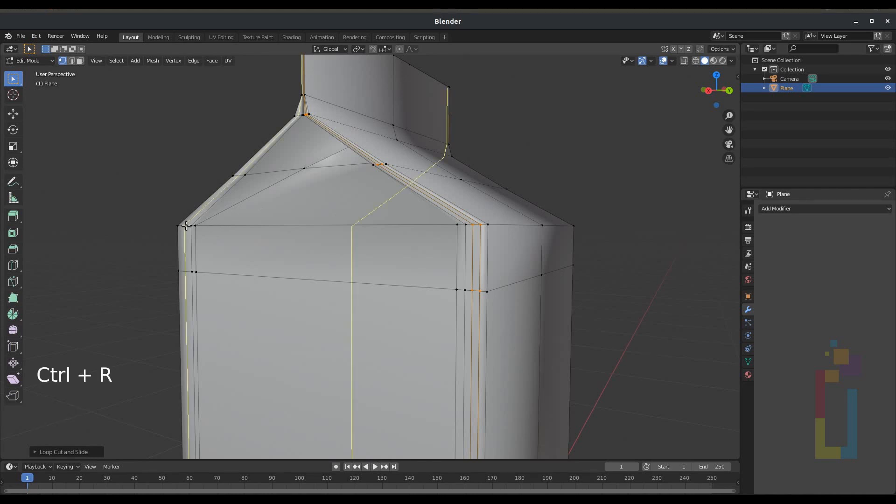
pyautogui.click(186, 226)
pyautogui.rightClick(186, 226)
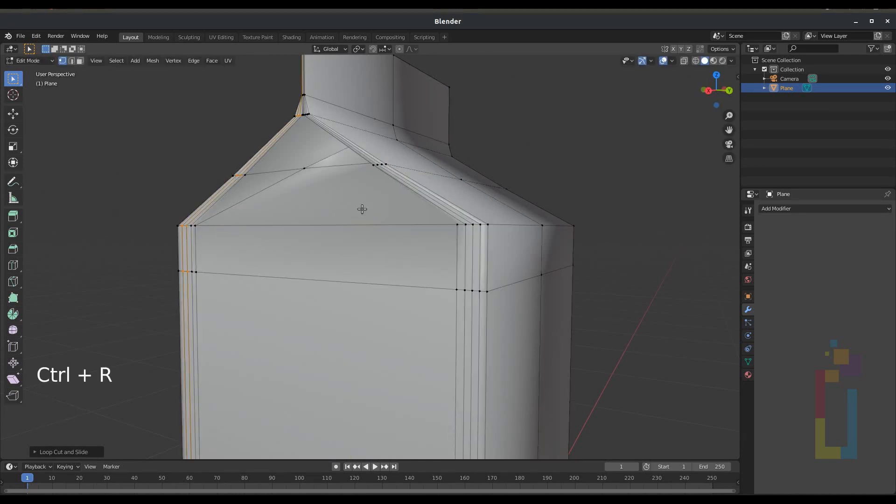
# Step: Return to Object Mode and give the carton a level 2 Subdivision Surface modifier
pyautogui.scroll(-4, 499, 205)
pyautogui.moveTo(443, 246); pyautogui.dragTo(464, 262, button='middle')
pyautogui.scroll(-1, 494, 239)
pyautogui.scroll(-1, 464, 262)
pyautogui.press('Tab')
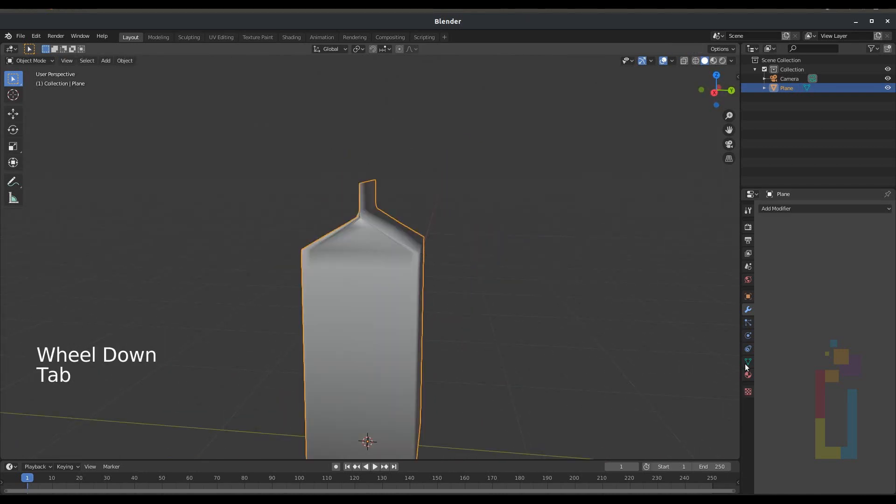
pyautogui.press('Tab')
pyautogui.press('Tab')
pyautogui.hotkey('ctrl', '2')
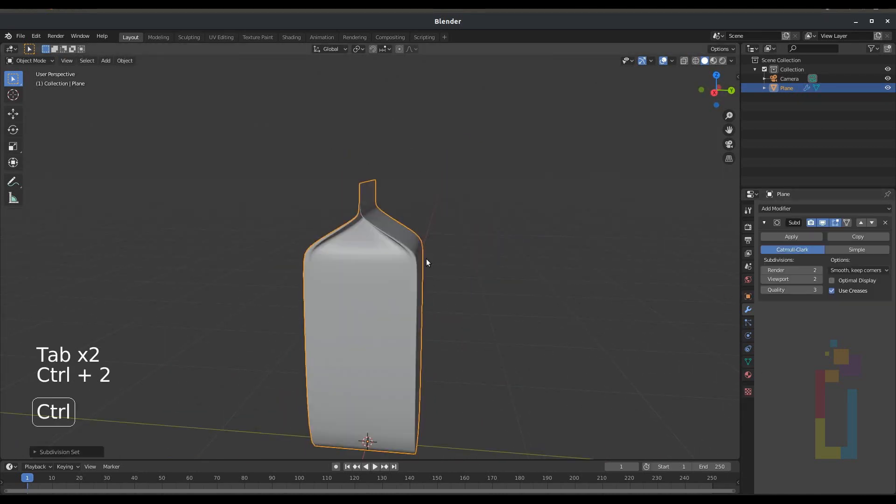
# Step: In Edit Mode, add a horizontal loop cut around the carton body and slide it down close to the base
pyautogui.press('Tab')
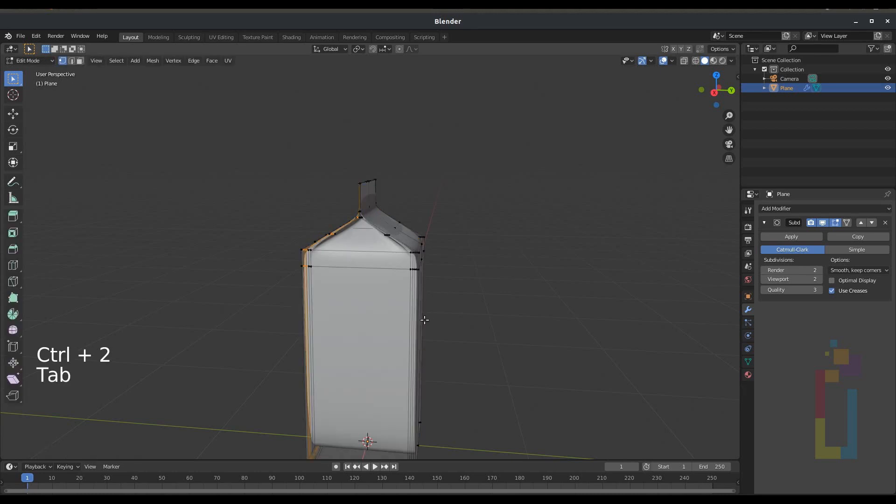
pyautogui.keyDown('shift'); pyautogui.moveTo(410, 234); pyautogui.dragTo(401, 248, button='middle'); pyautogui.keyUp('shift')
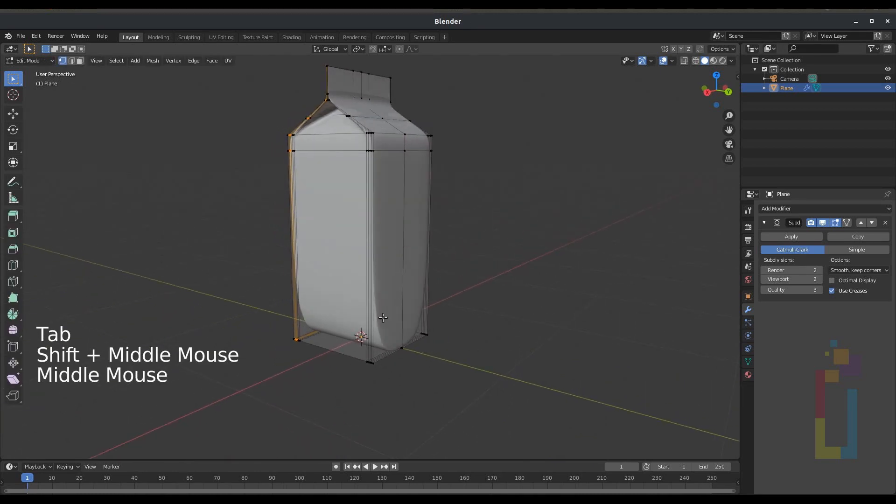
pyautogui.hotkey('ctrl', 'r')
pyautogui.click(383, 318)
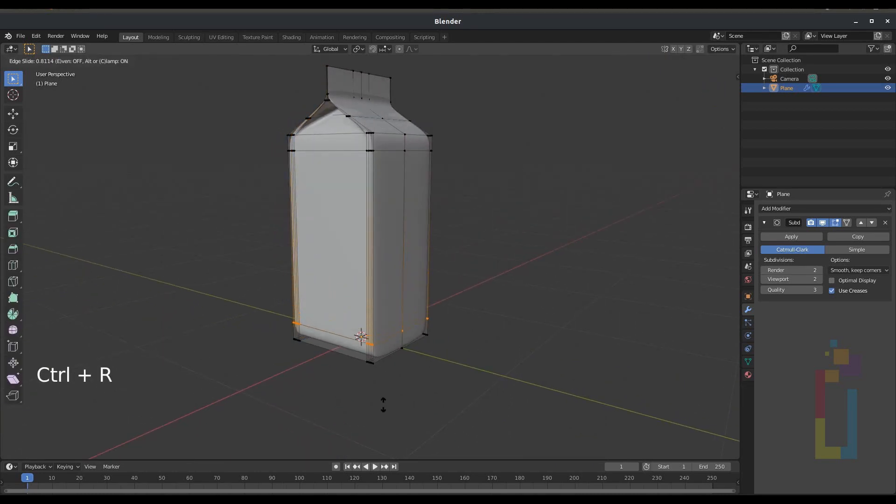
pyautogui.click(380, 420)
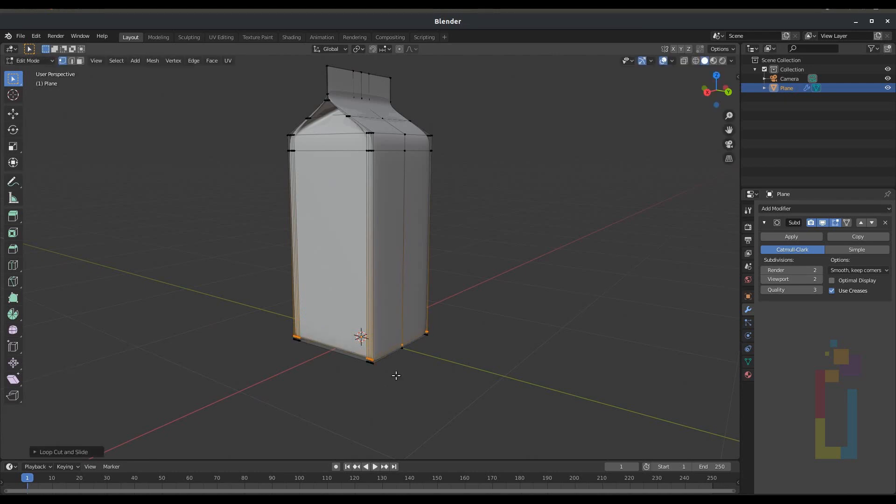
# Step: Add horizontal loop cuts around the body just below the upper band line and just below the roof's fold edge
pyautogui.hotkey('ctrl', 'r')
pyautogui.click(365, 221)
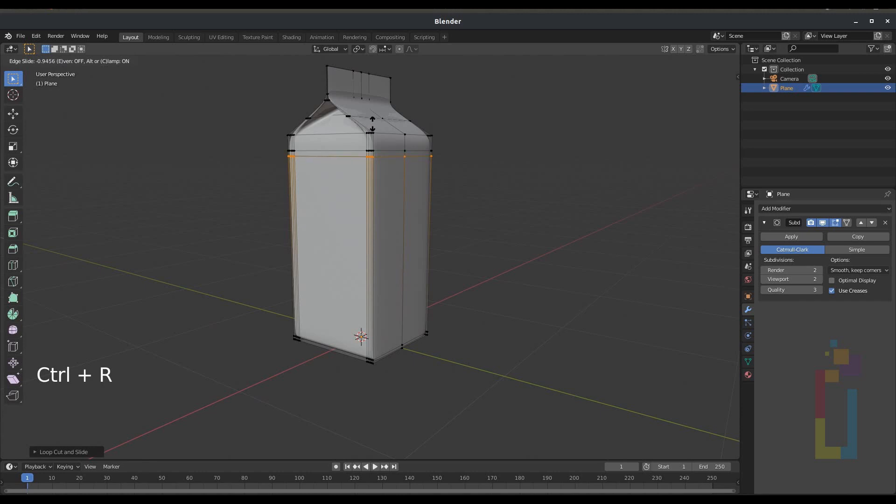
pyautogui.click(373, 123)
pyautogui.keyDown('shift'); pyautogui.moveTo(410, 155); pyautogui.dragTo(387, 194, button='middle'); pyautogui.keyUp('shift')
pyautogui.scroll(5, 413, 186)
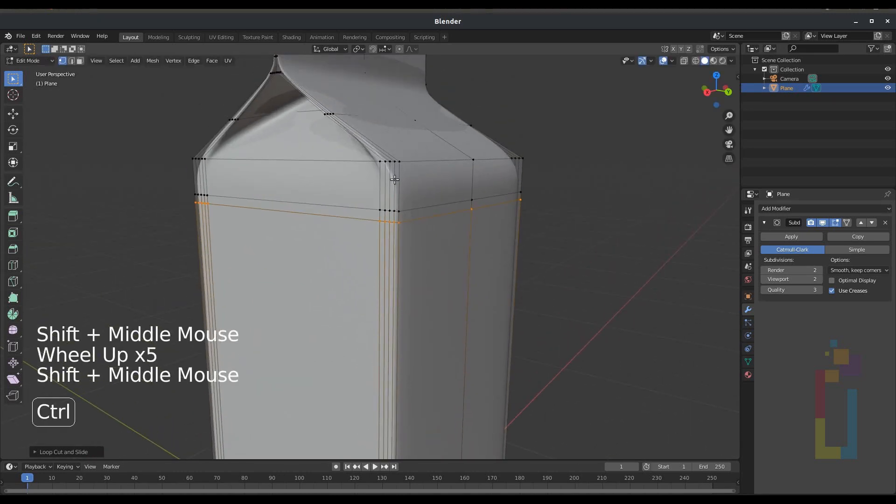
pyautogui.hotkey('ctrl', 'r')
pyautogui.click(396, 176)
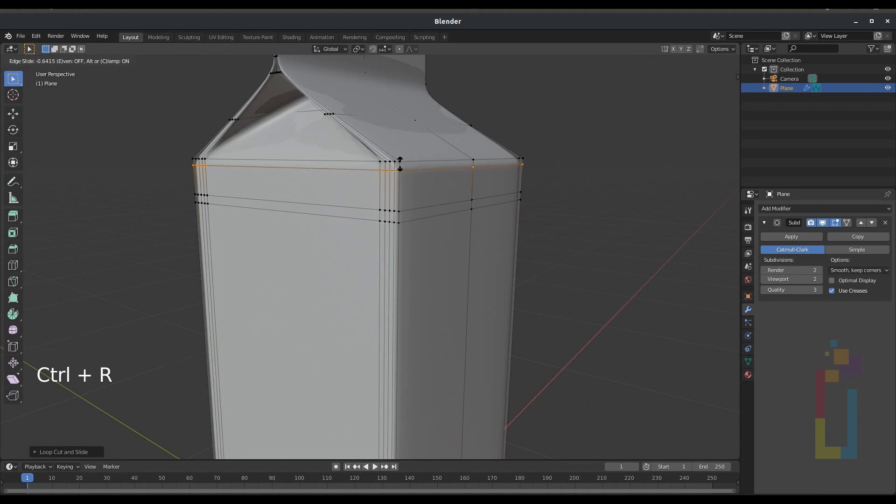
pyautogui.click(401, 160)
# Step: Add two vertical loop cuts on the +Y side wall, one slid close to each of its outer corners
pyautogui.moveTo(401, 160); pyautogui.dragTo(446, 175, button='middle')
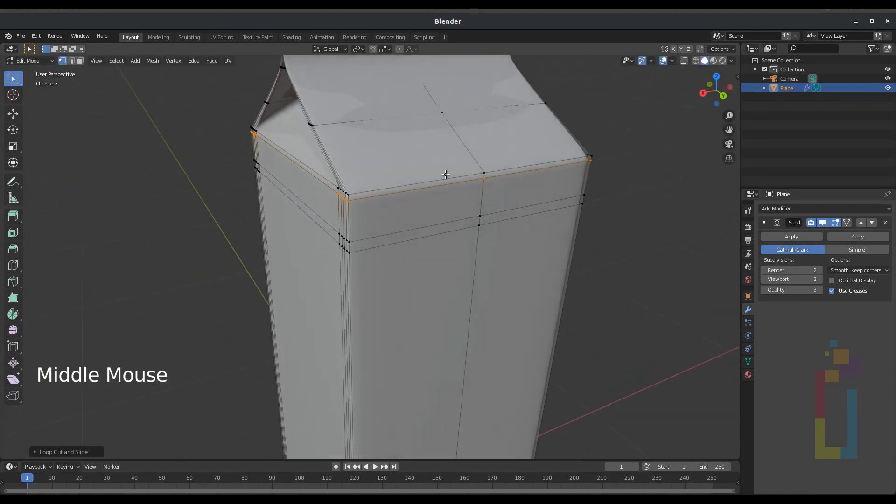
pyautogui.hotkey('ctrl', 'r')
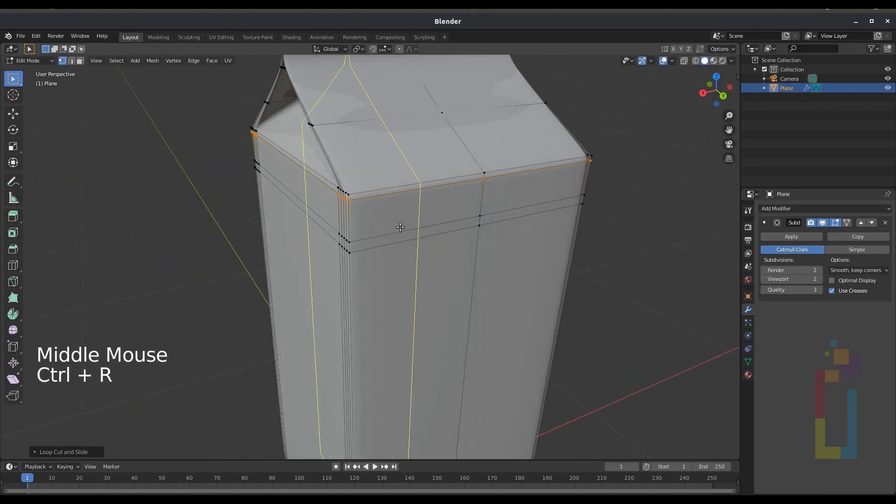
pyautogui.click(405, 201)
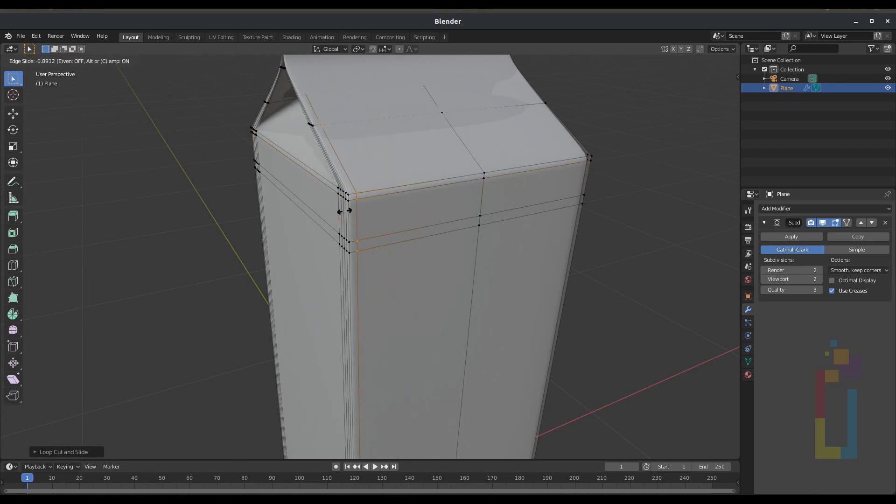
pyautogui.click(345, 211)
pyautogui.hotkey('ctrl', 'r')
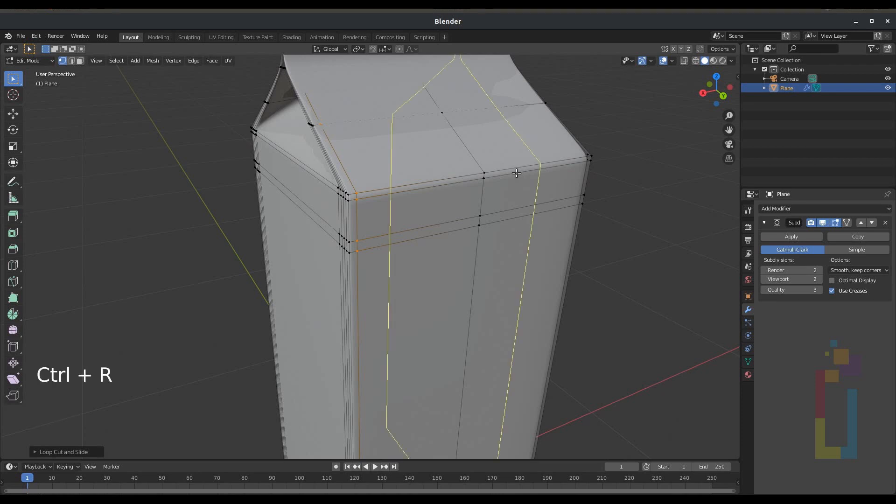
pyautogui.click(523, 174)
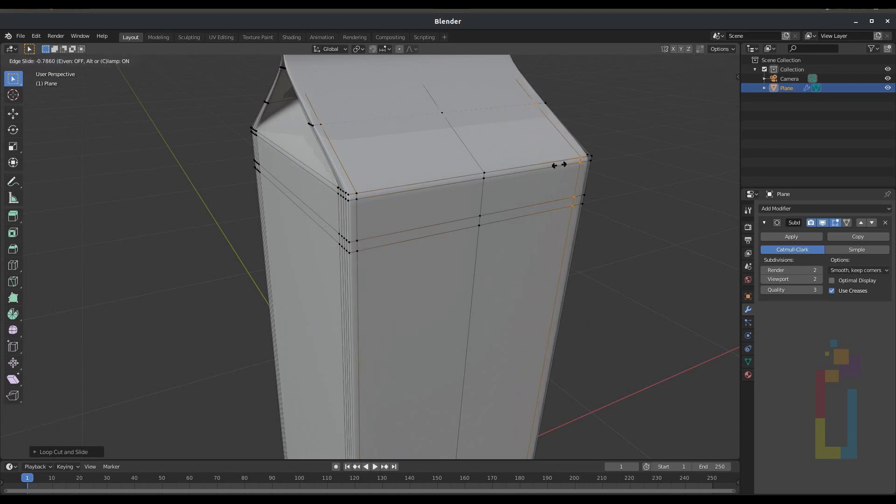
pyautogui.click(566, 165)
# Step: Add a loop cut around the upper roof slopes and slide it up close to the base of the rim
pyautogui.moveTo(367, 166); pyautogui.dragTo(435, 140, button='middle')
pyautogui.keyDown('shift'); pyautogui.moveTo(435, 140); pyautogui.dragTo(430, 246, button='middle'); pyautogui.keyUp('shift')
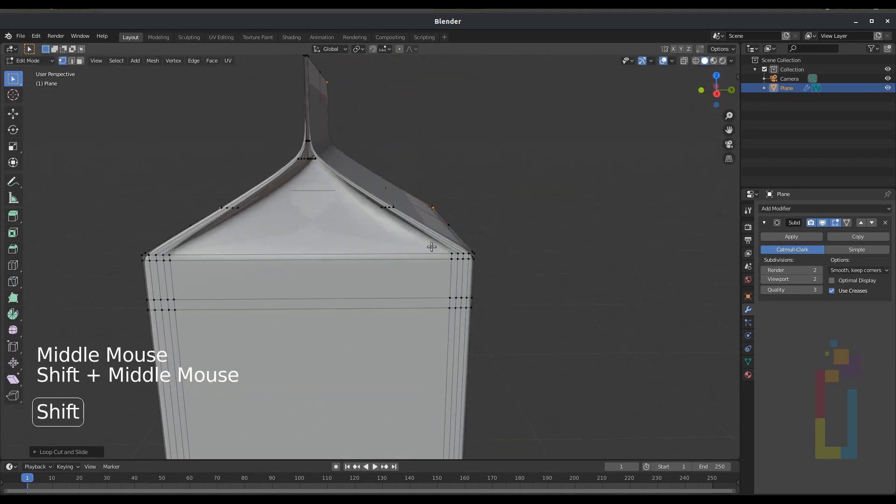
pyautogui.moveTo(368, 173); pyautogui.dragTo(310, 193, button='middle')
pyautogui.hotkey('ctrl', 'r')
pyautogui.click(310, 193)
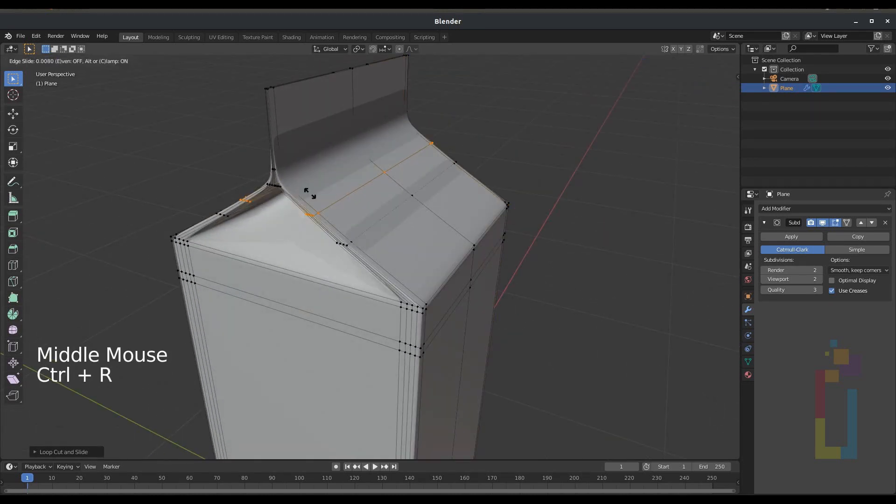
pyautogui.click(296, 150)
# Step: Add a loop cut around the short rim slid slightly toward the roof, and another around the fin slid to its top edge
pyautogui.hotkey('ctrl', 'r')
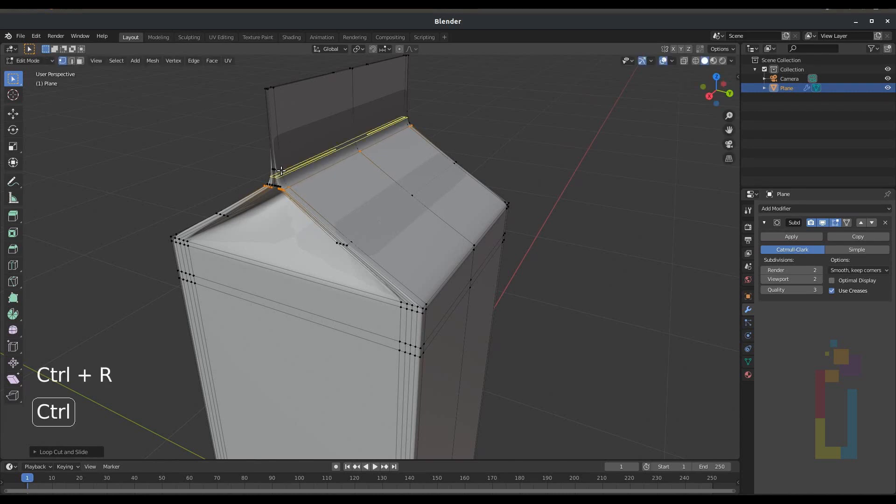
pyautogui.click(283, 177)
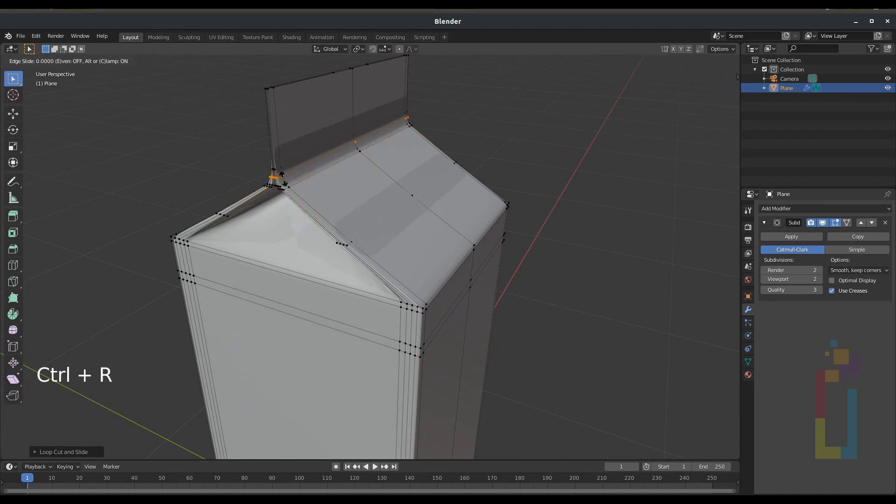
pyautogui.click(285, 179)
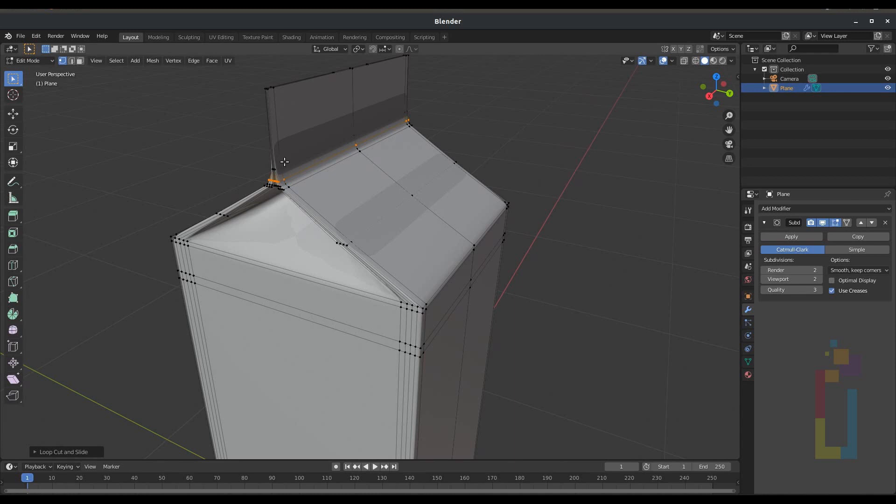
pyautogui.hotkey('ctrl', 'r')
pyautogui.click(282, 134)
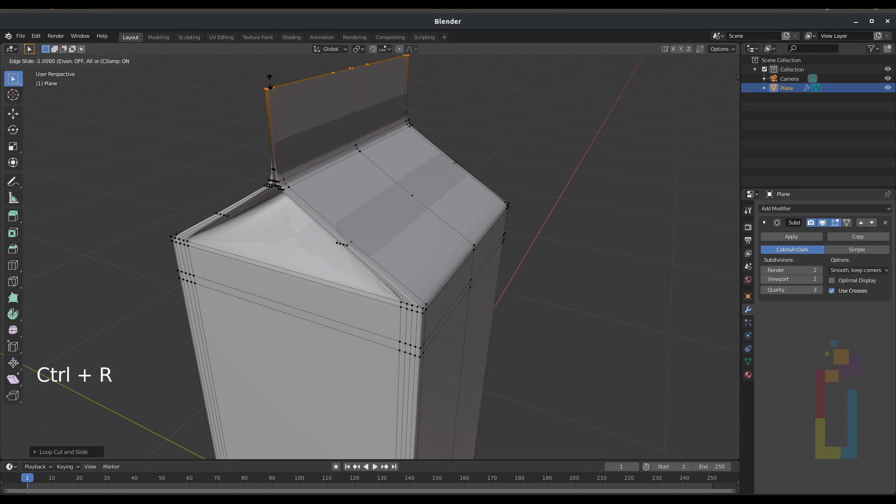
pyautogui.click(269, 88)
# Step: Turn on the Subdivision modifier's on-cage display for the carton and return to Object Mode
pyautogui.scroll(-2, 341, 160)
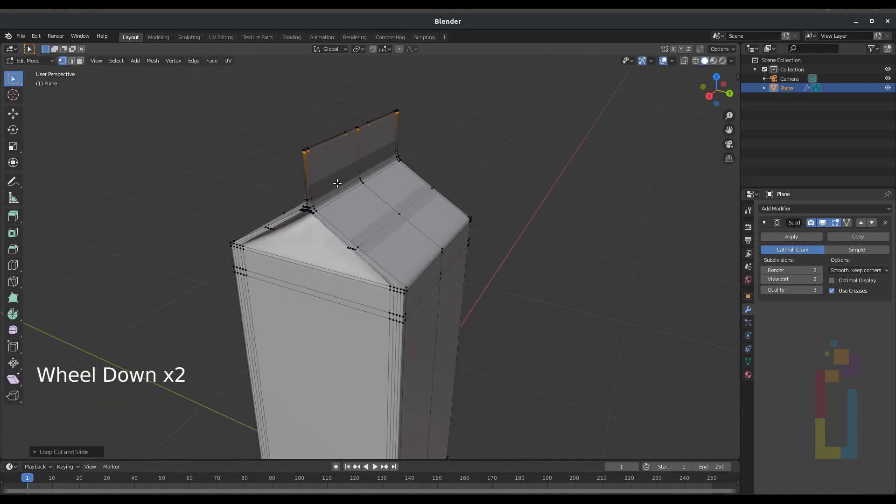
pyautogui.moveTo(341, 160); pyautogui.dragTo(533, 196, button='middle')
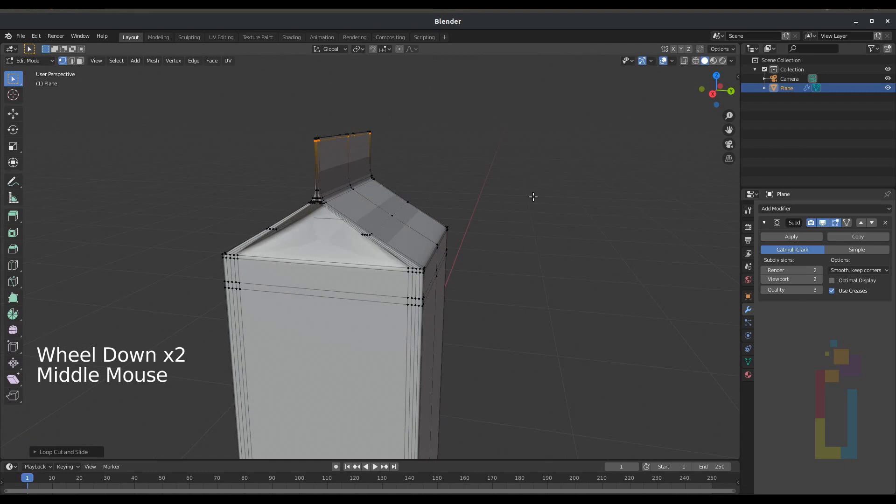
pyautogui.click(847, 223)
pyautogui.scroll(-2, 457, 248)
pyautogui.moveTo(457, 247); pyautogui.dragTo(430, 322, button='middle')
pyautogui.scroll(-3, 442, 253)
pyautogui.press('Tab')
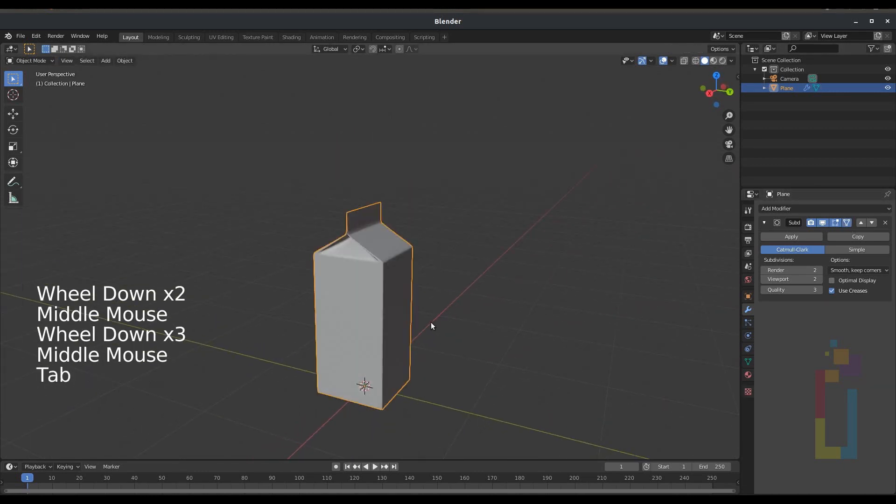
pyautogui.moveTo(447, 294); pyautogui.dragTo(430, 304, button='middle')
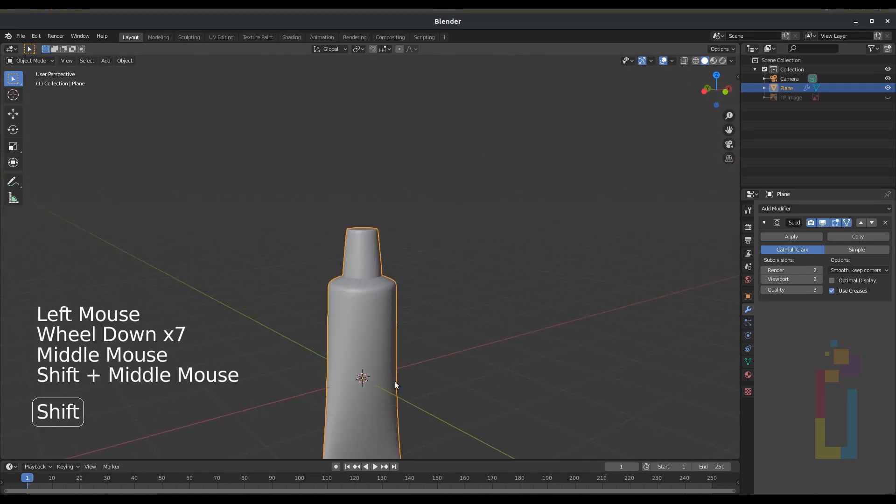
pyautogui.moveTo(394, 382); pyautogui.dragTo(292, 251, button='middle')
pyautogui.scroll(-1, 457, 287)
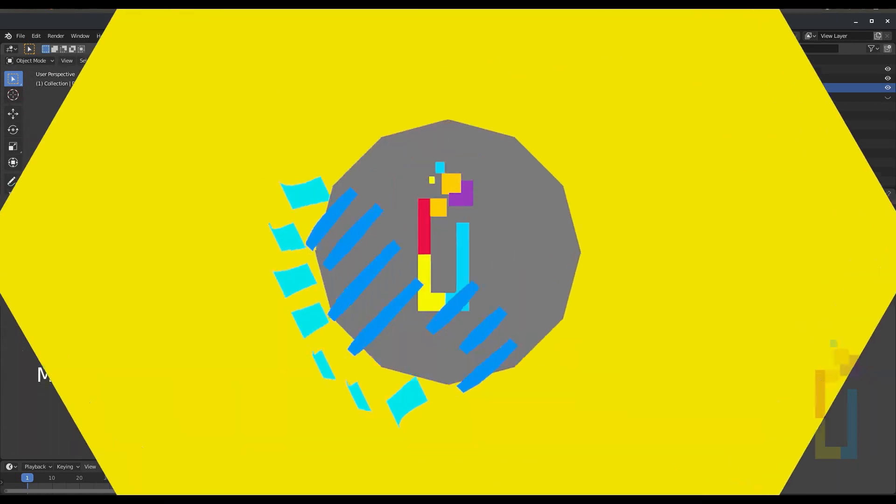